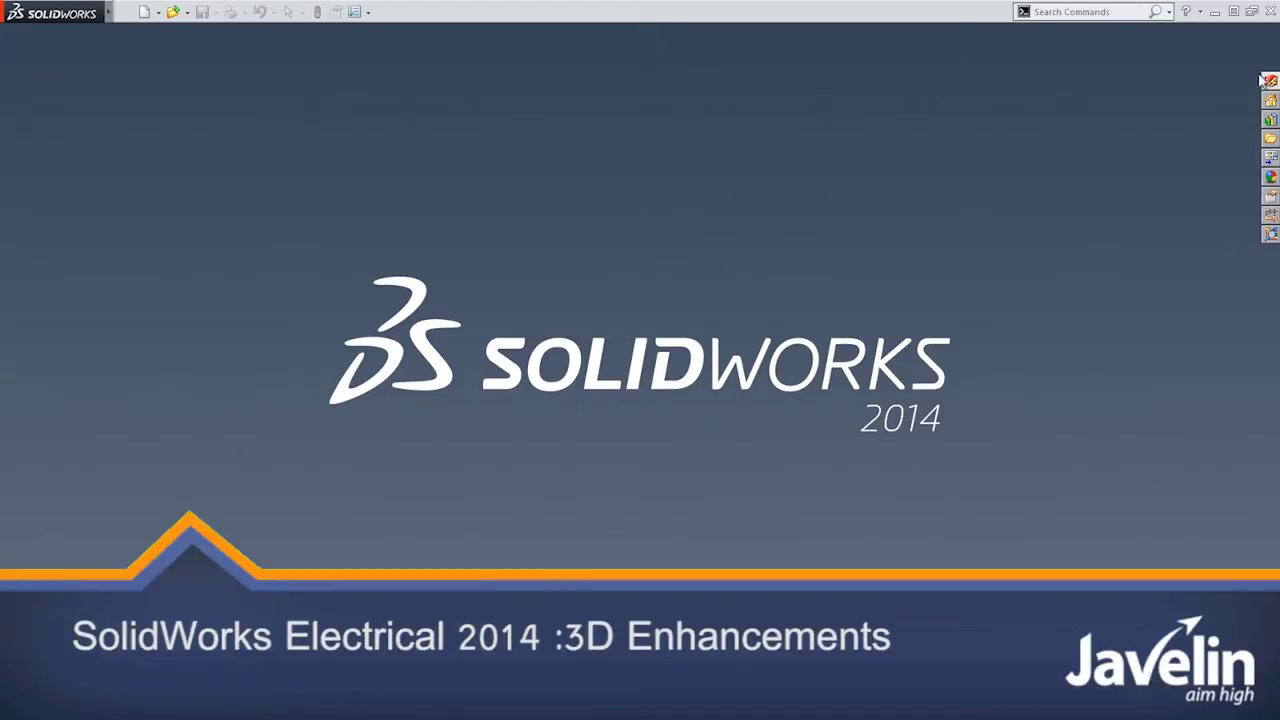
# Step: Open the What's New 2014 cabinet assembly from the project's 30 SolidWorks Files documents
pyautogui.click(1266, 80)
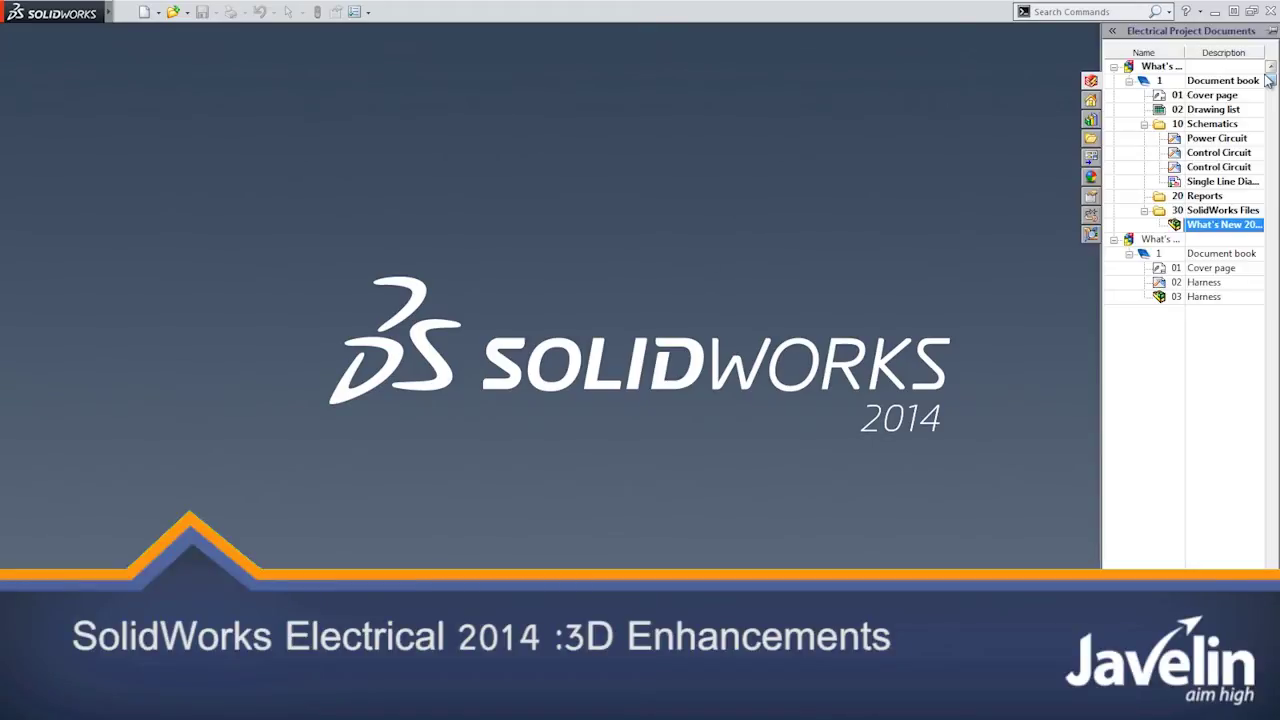
pyautogui.doubleClick(1213, 226)
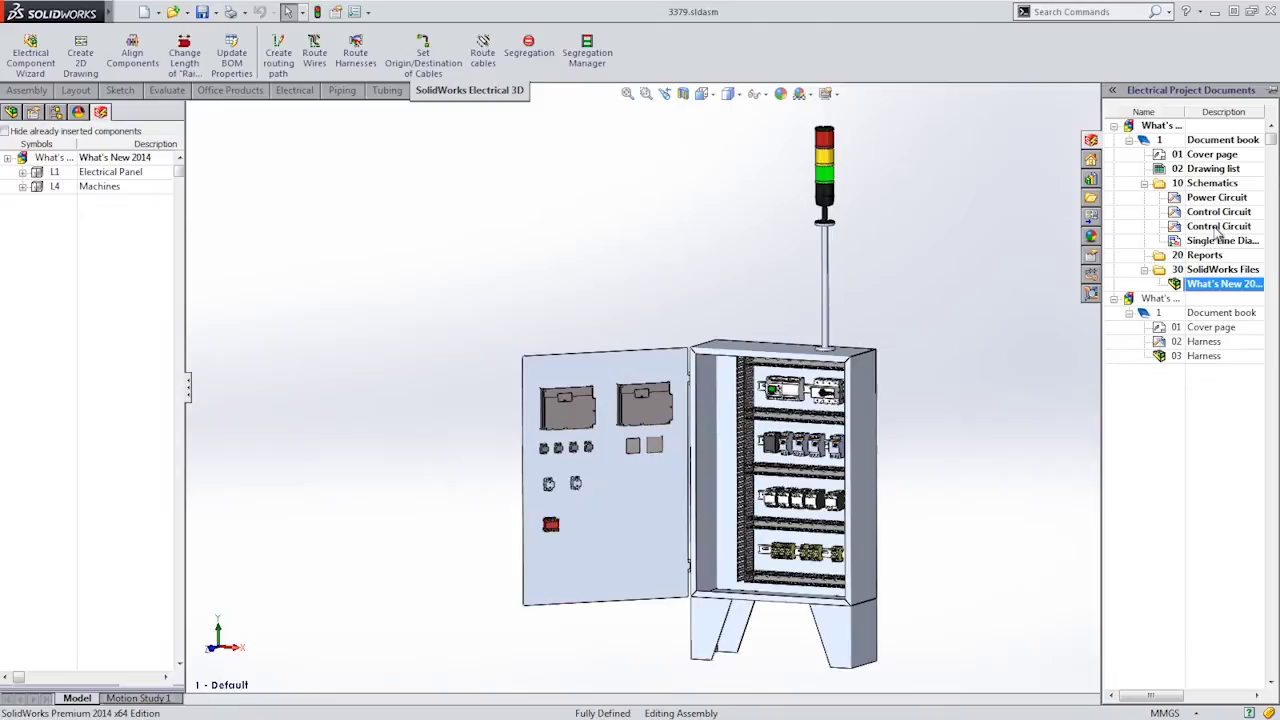
# Step: Show the Electrical Panel view and route wires for all components as a 3D sketch
pyautogui.click(704, 93)
pyautogui.click(718, 210)
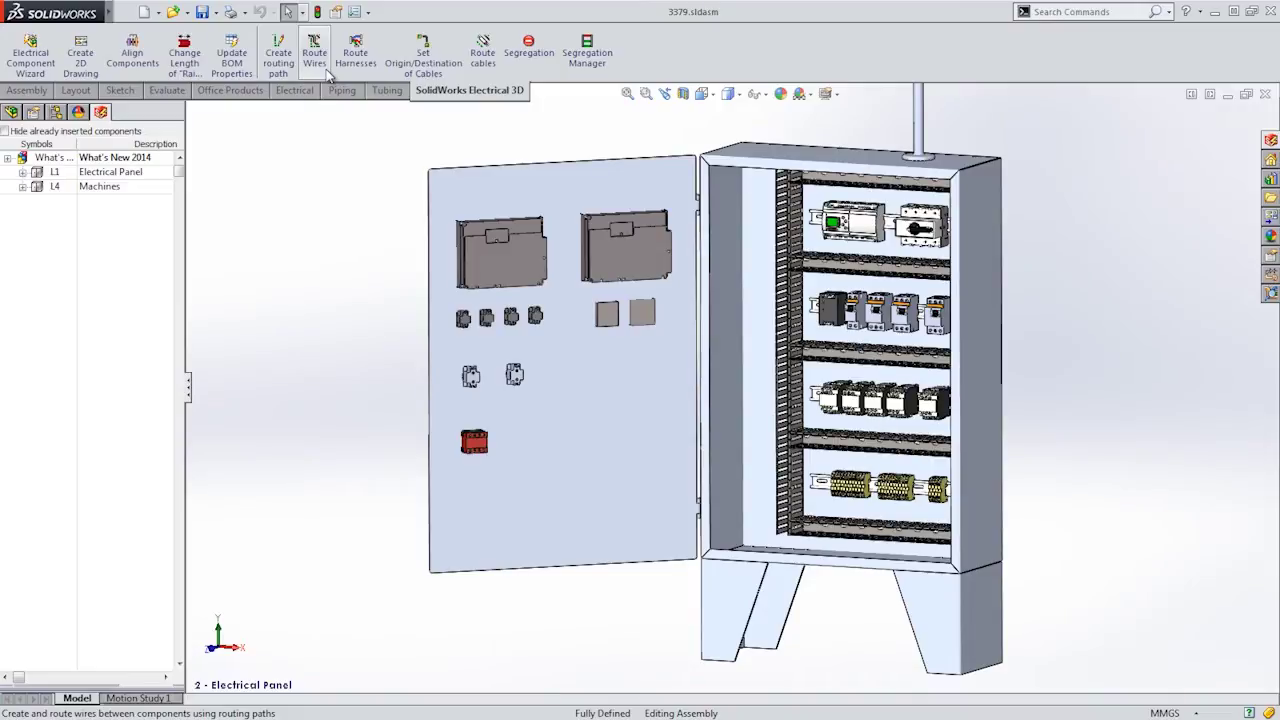
pyautogui.click(327, 75)
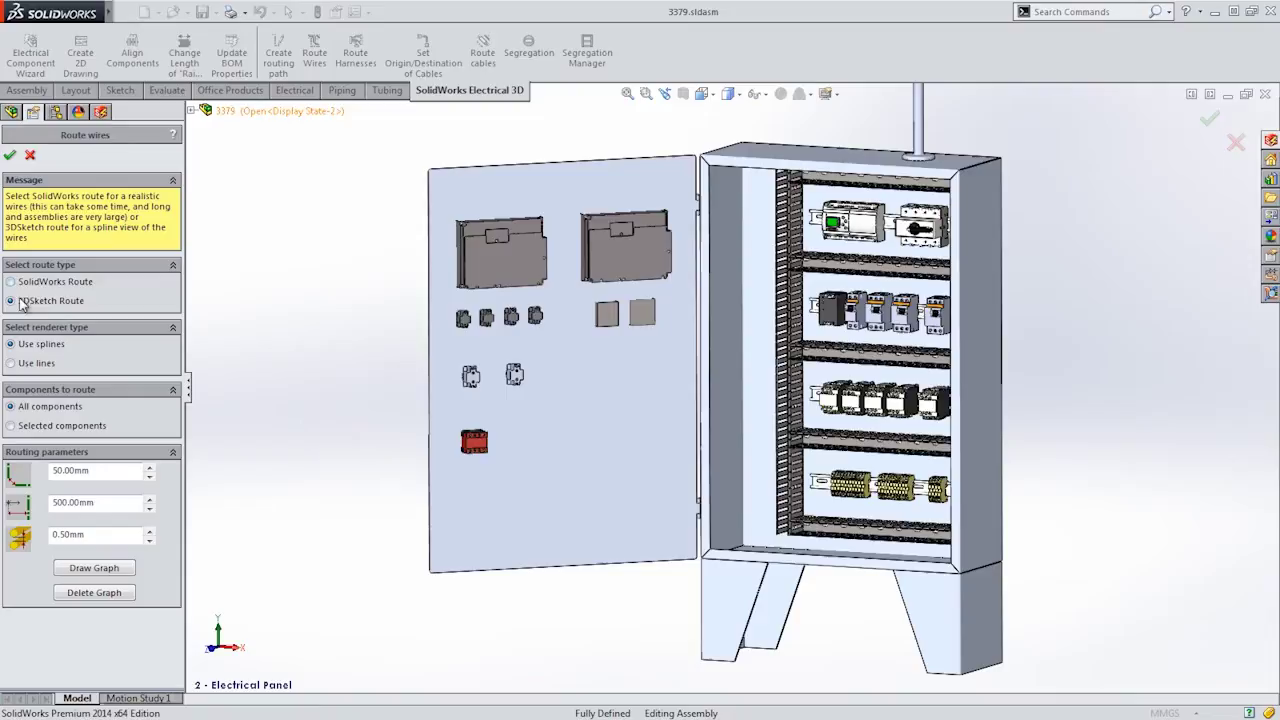
pyautogui.moveTo(40, 344)
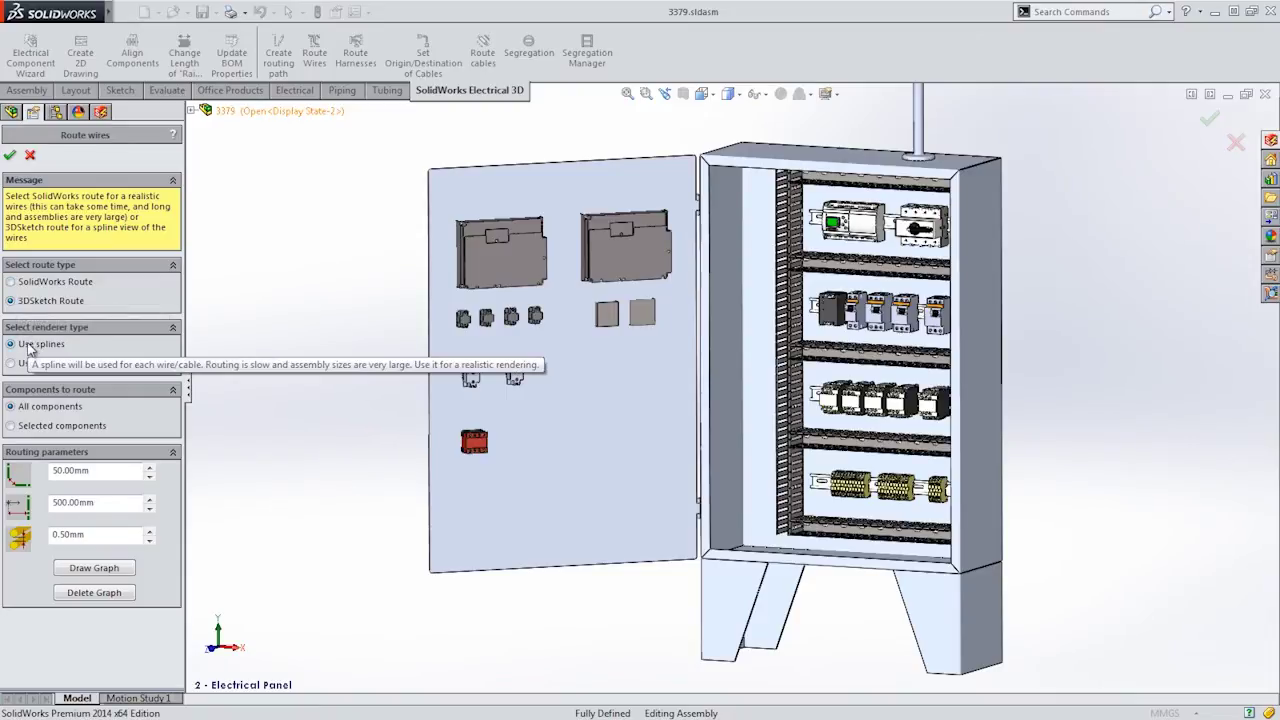
pyautogui.click(11, 156)
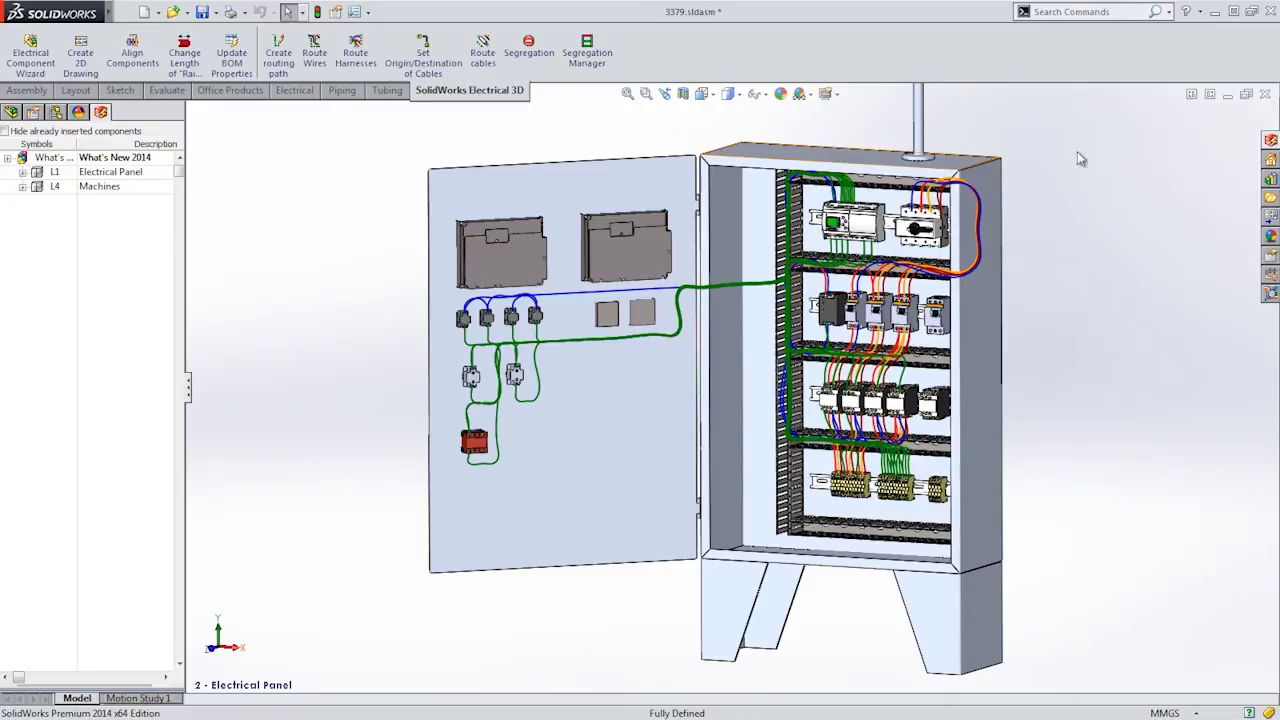
# Step: Save and close the cabinet, check then close the 02 Harness schematic, and open 03 Harness
pyautogui.click(1264, 96)
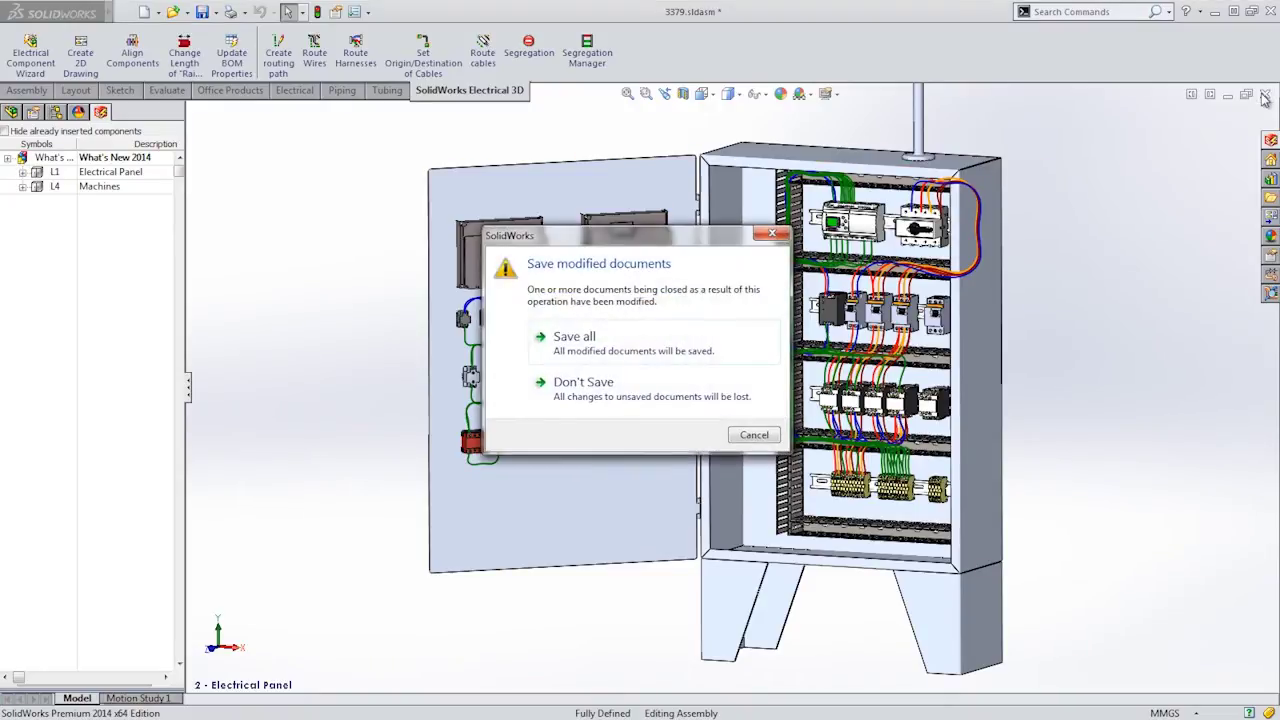
pyautogui.click(724, 336)
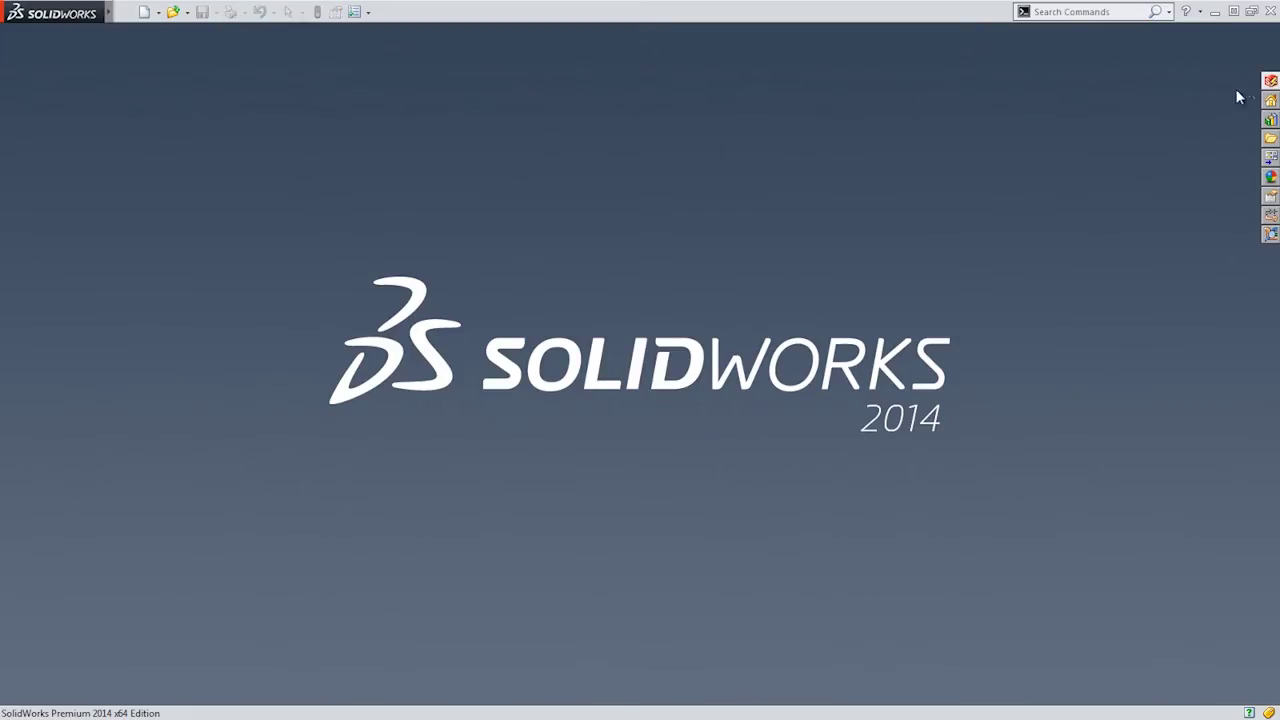
pyautogui.click(1268, 82)
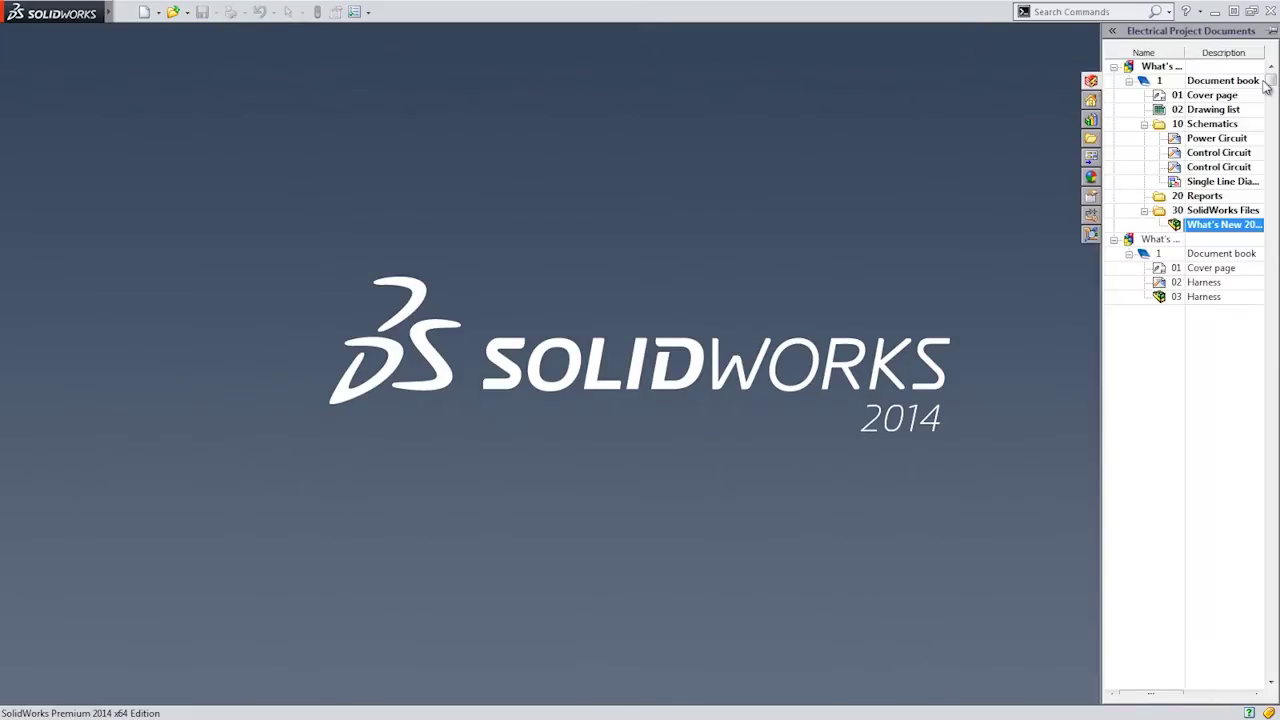
pyautogui.doubleClick(1214, 285)
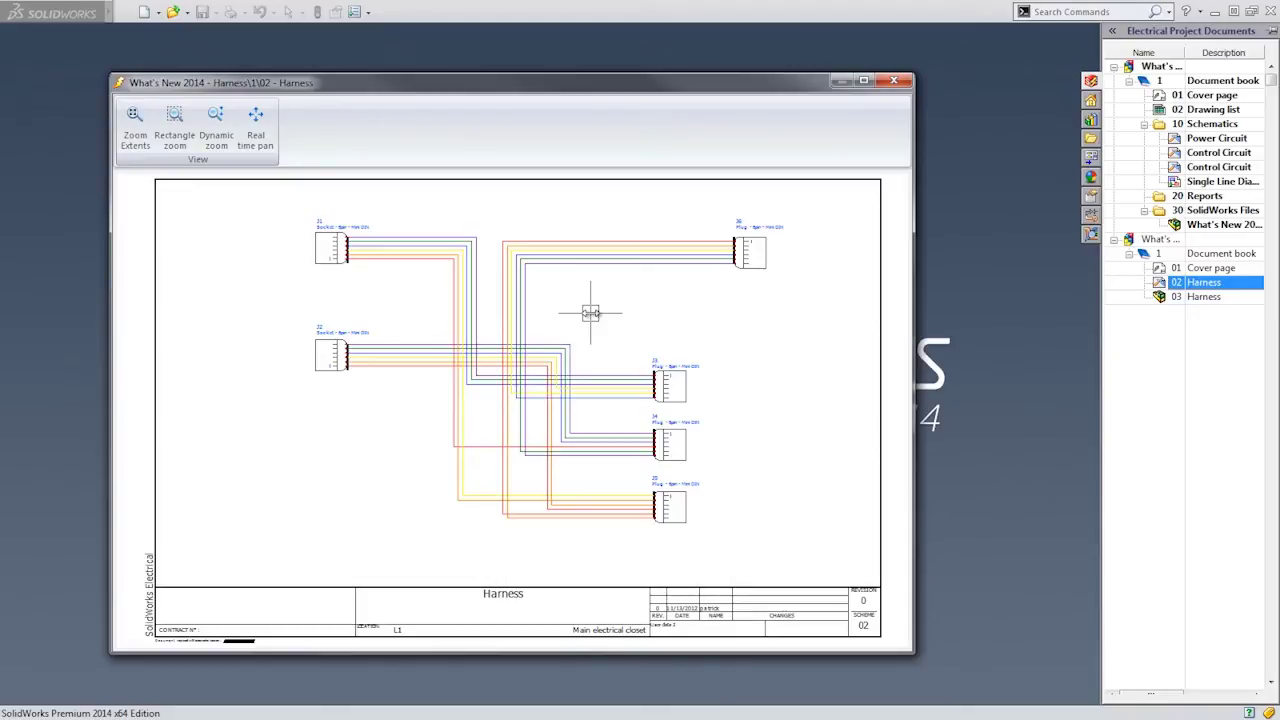
pyautogui.click(894, 84)
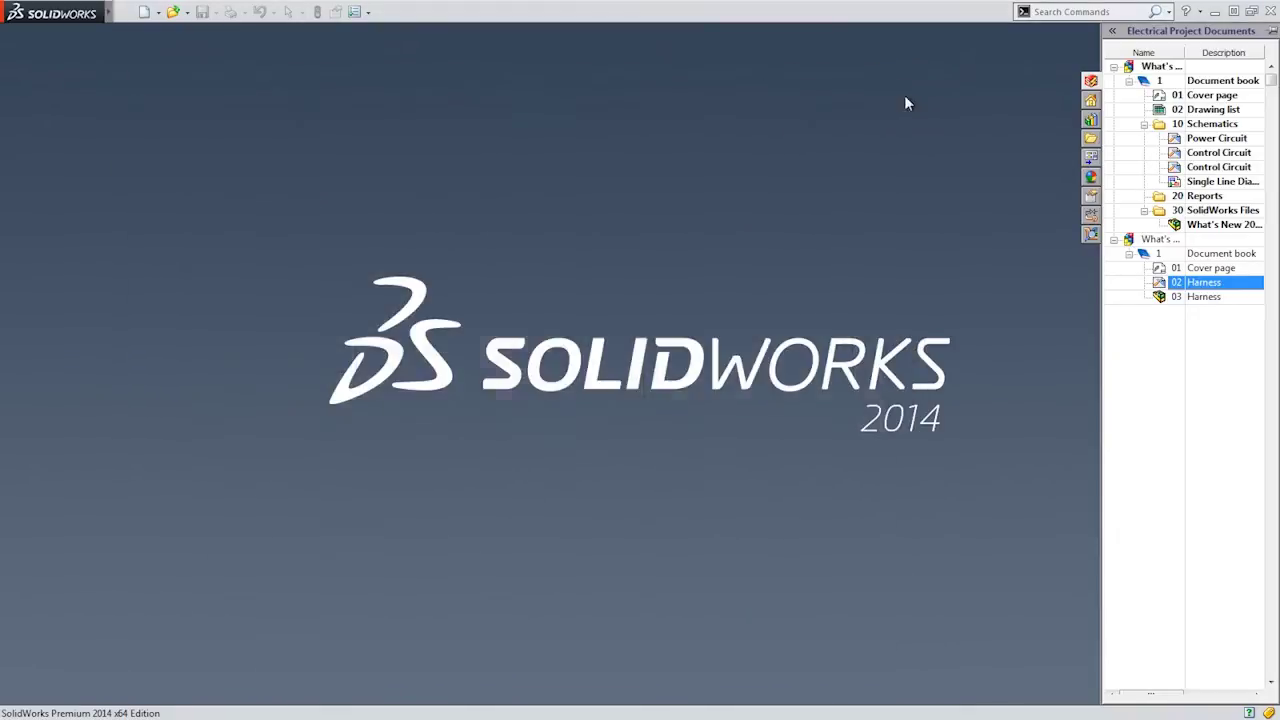
pyautogui.doubleClick(1213, 298)
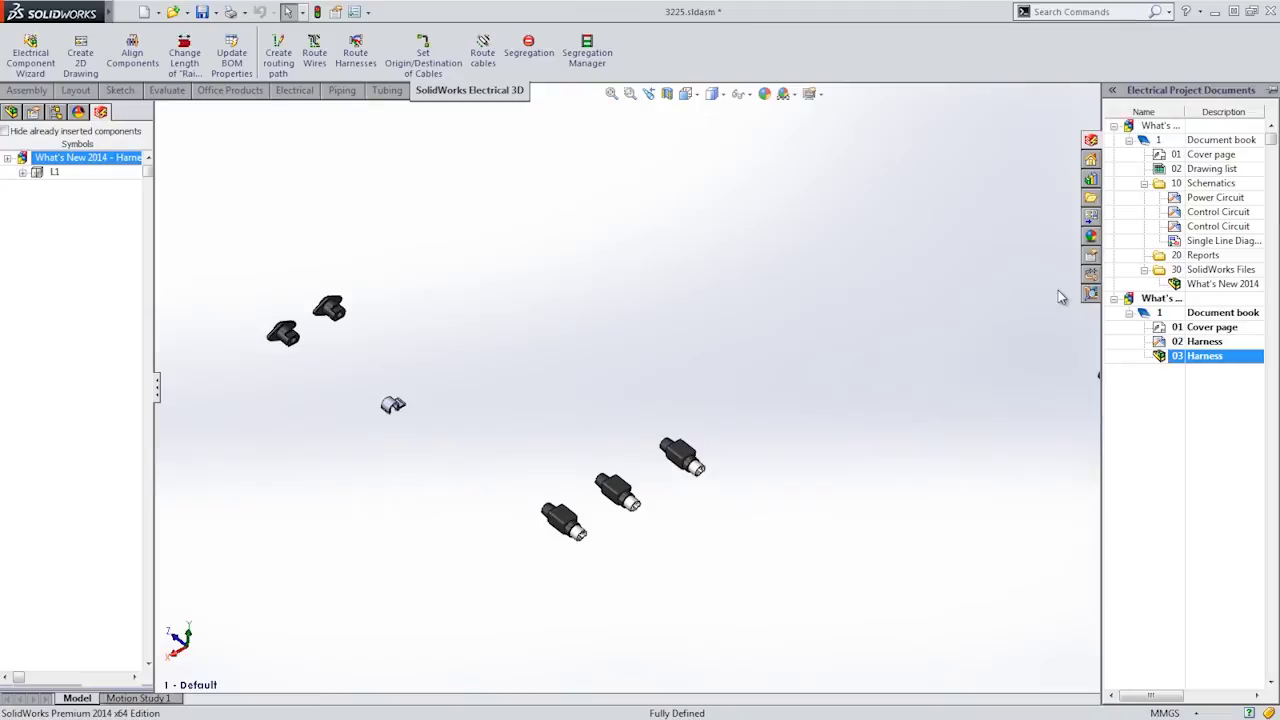
# Step: Route only harness H1, chosen as the selected harness, after checking connectors J1–J6 under L1
pyautogui.click(22, 173)
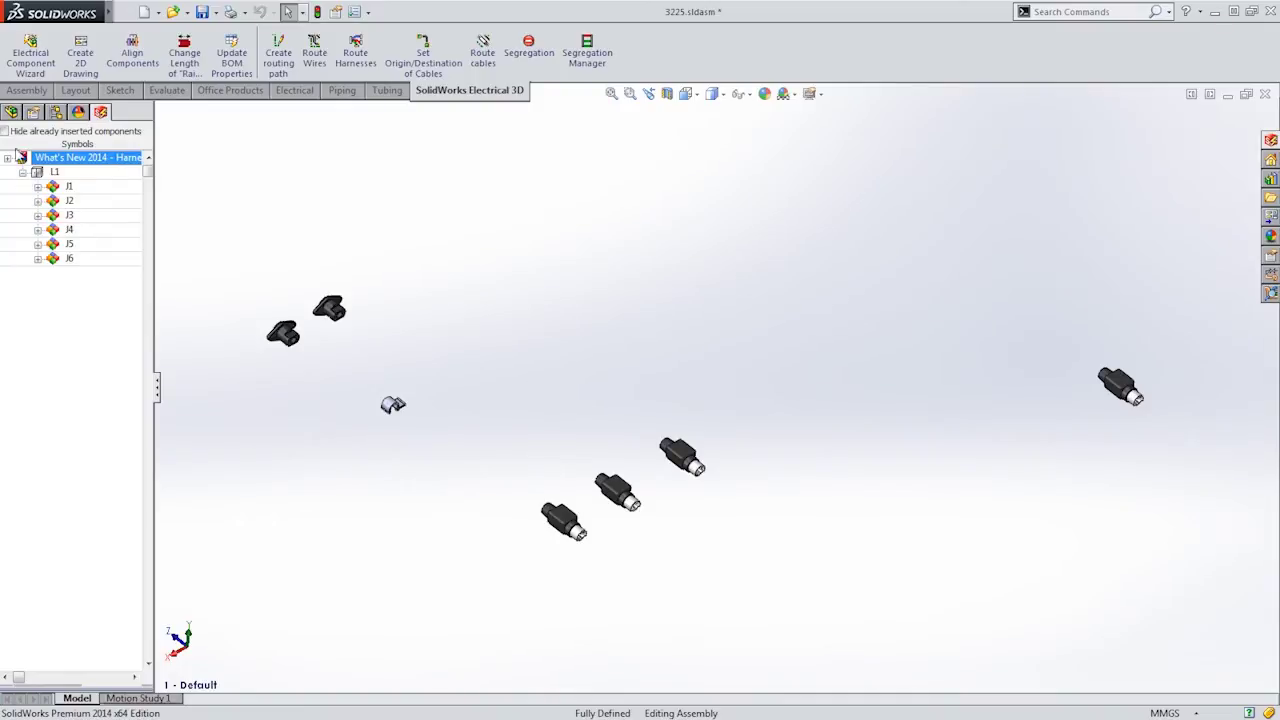
pyautogui.click(12, 113)
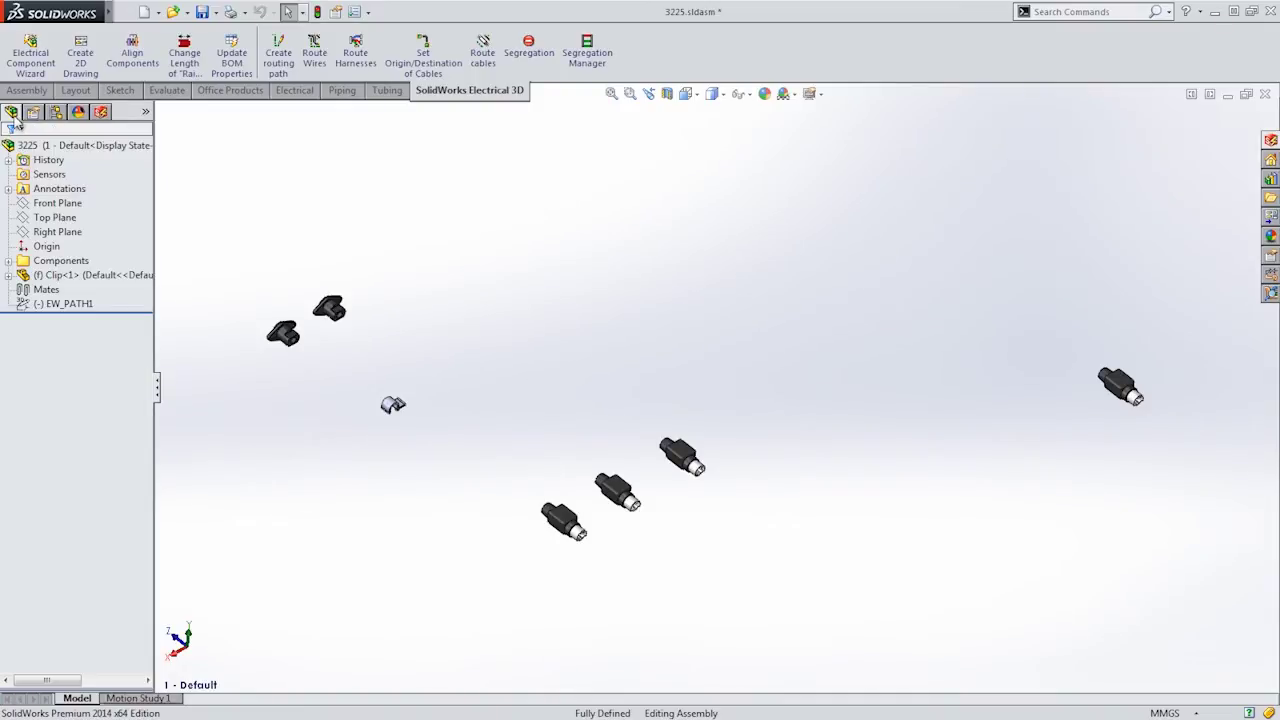
pyautogui.click(353, 58)
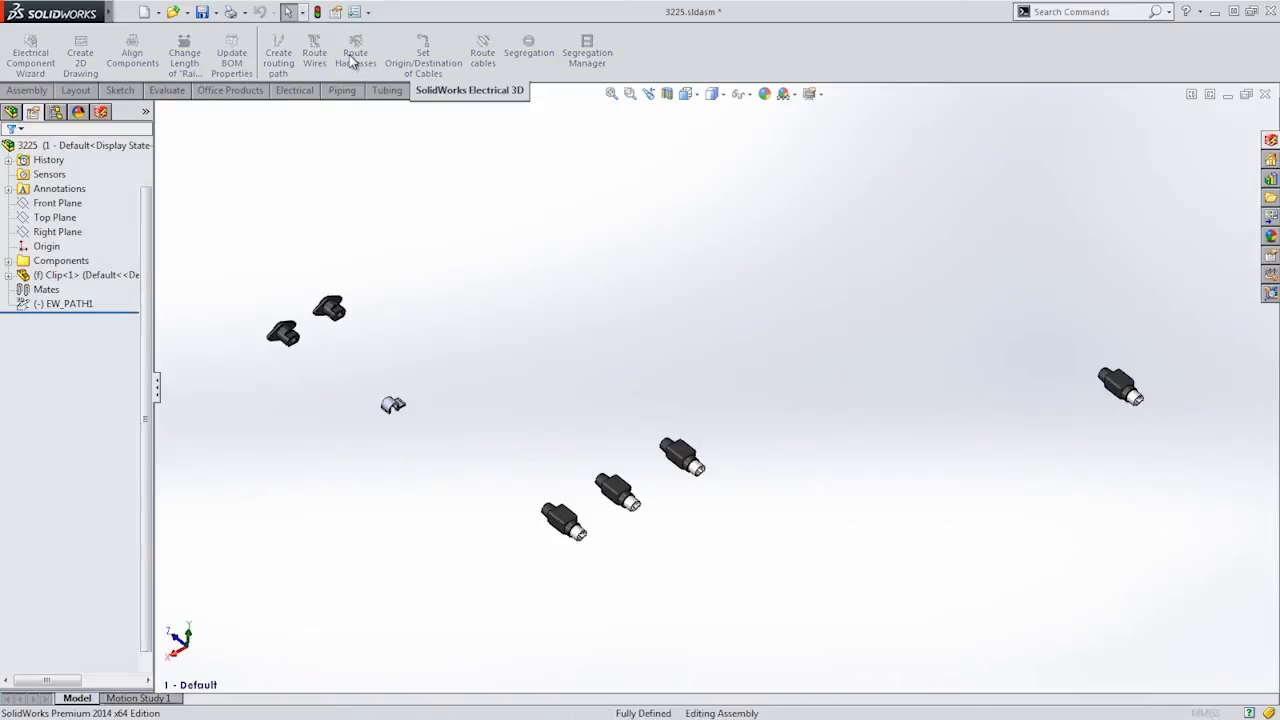
pyautogui.click(100, 326)
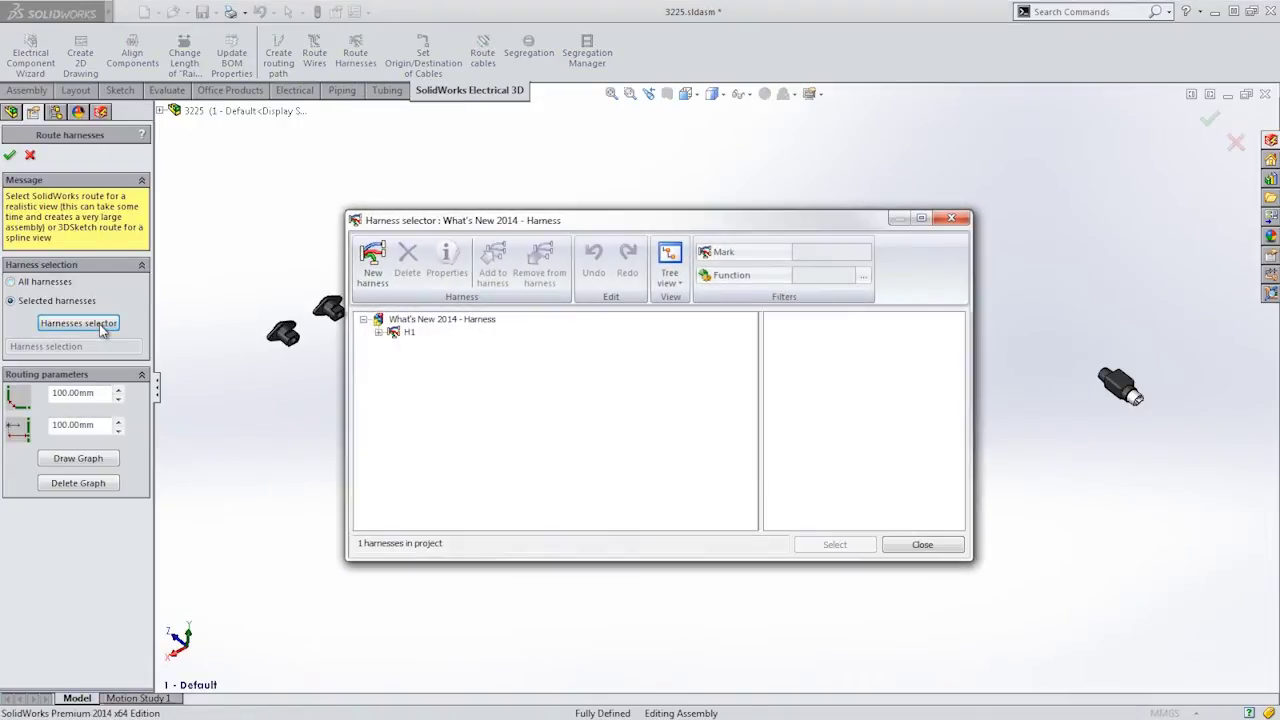
pyautogui.click(405, 332)
pyautogui.click(835, 544)
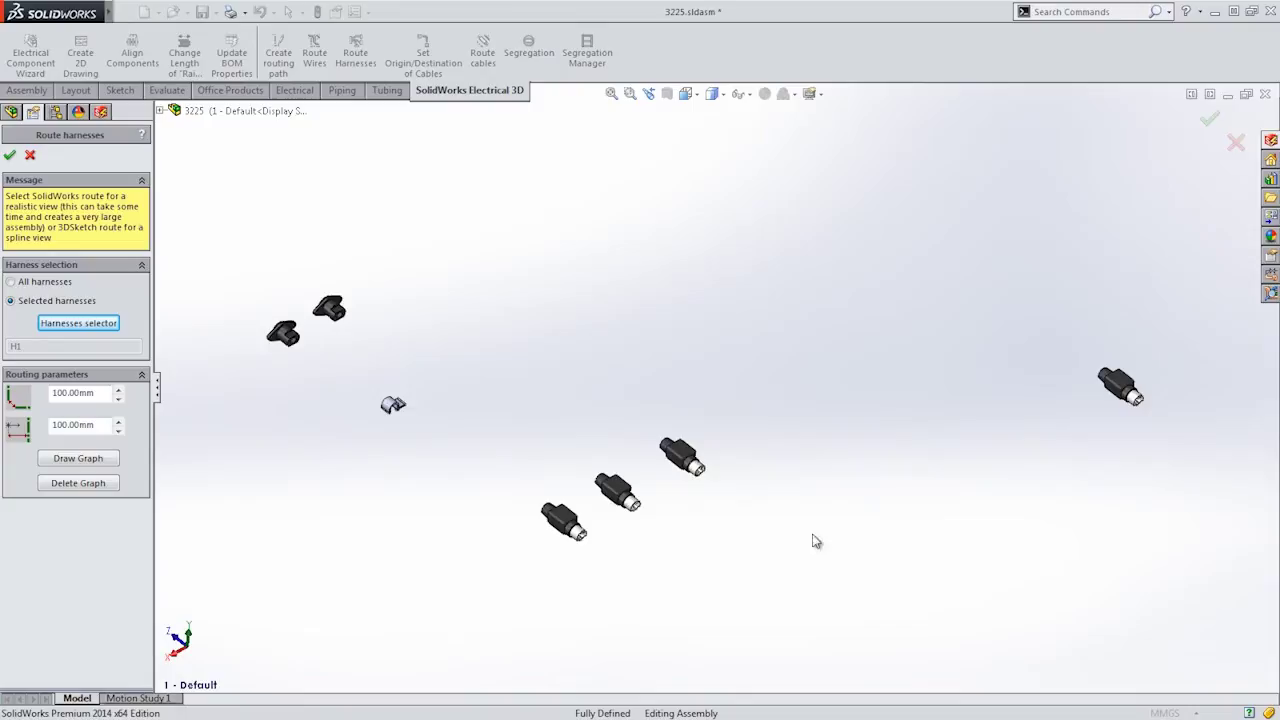
pyautogui.click(10, 155)
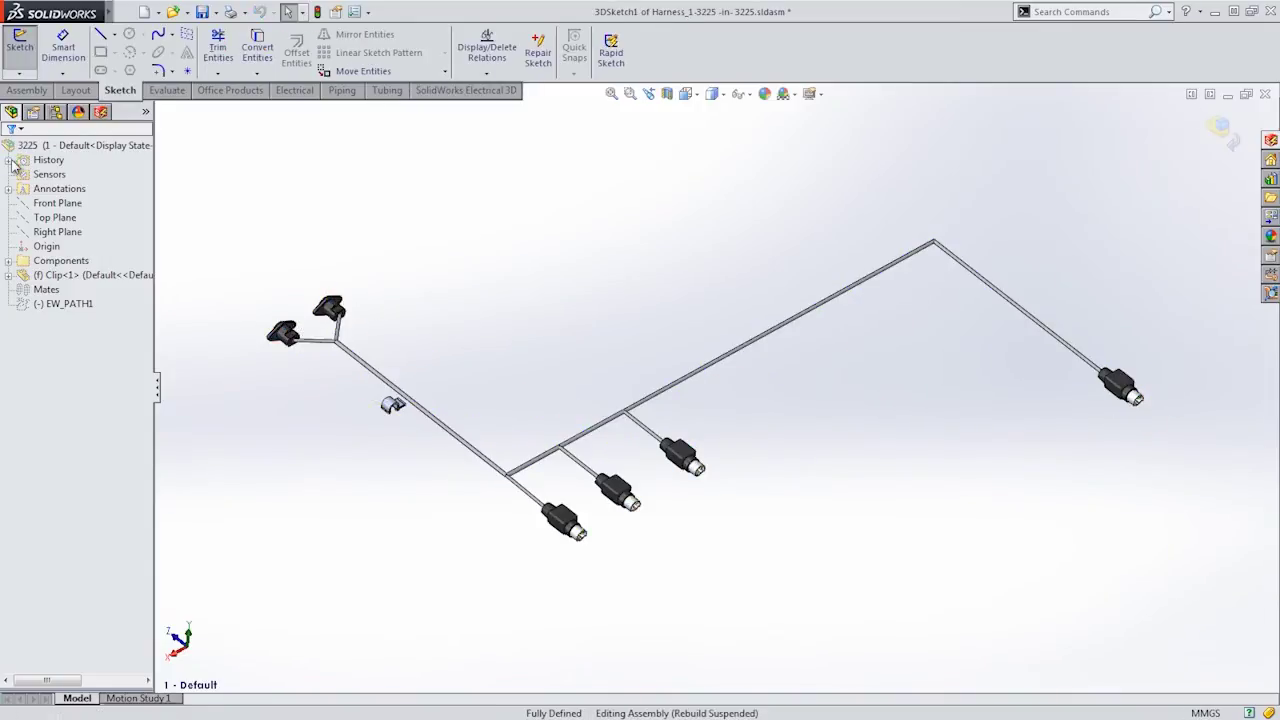
# Step: Review the harness routing assembly's contents and zoom in on the two upper-left connectors
pyautogui.click(10, 288)
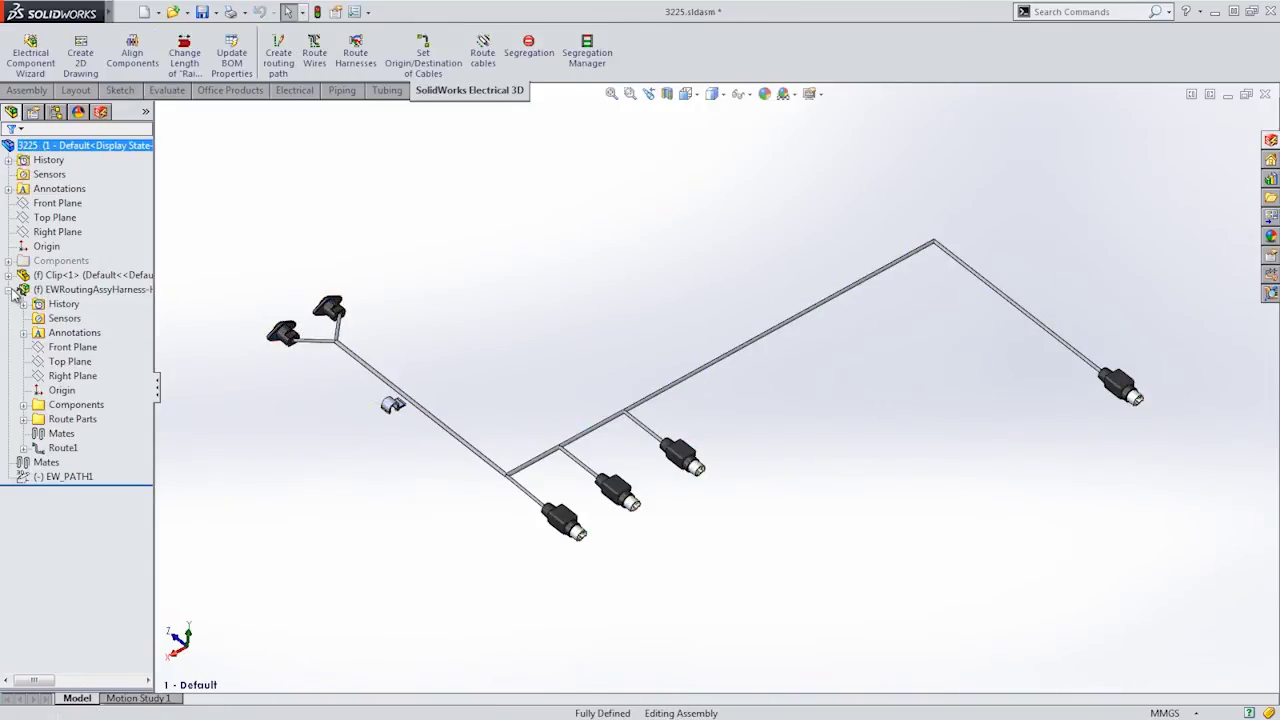
pyautogui.click(24, 404)
pyautogui.click(10, 289)
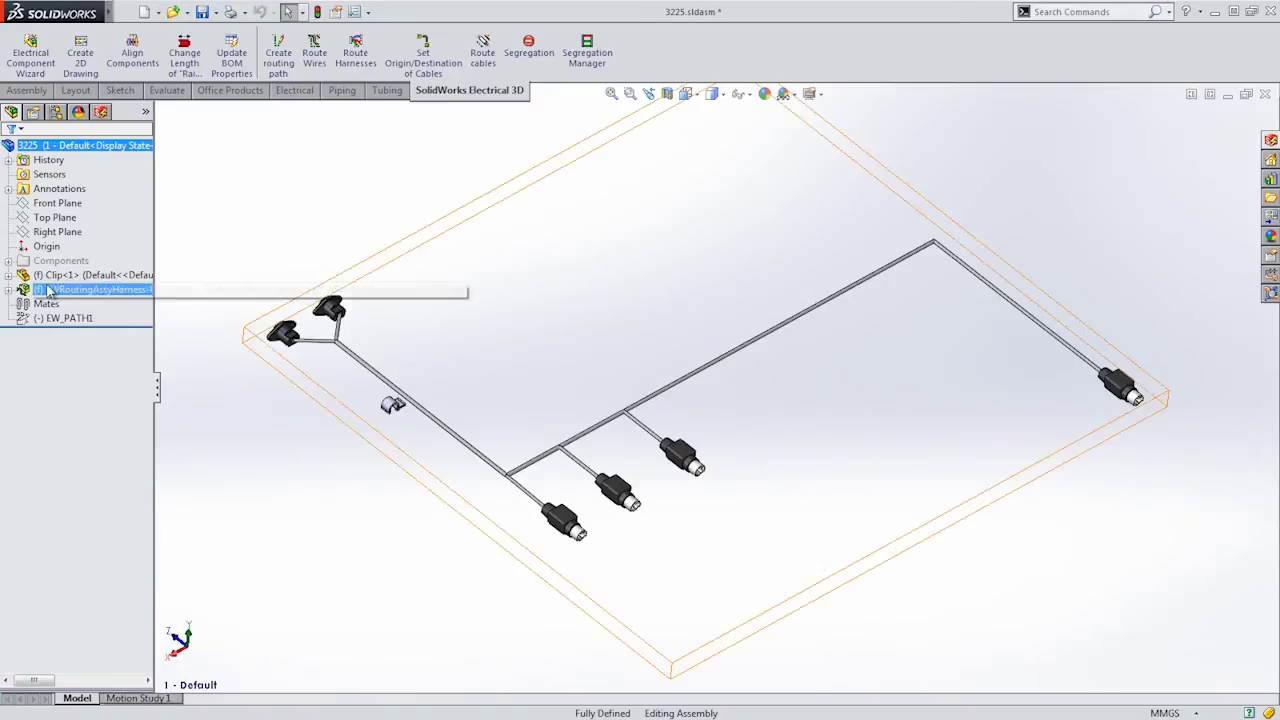
pyautogui.click(629, 93)
pyautogui.moveTo(240, 249); pyautogui.dragTo(412, 414)
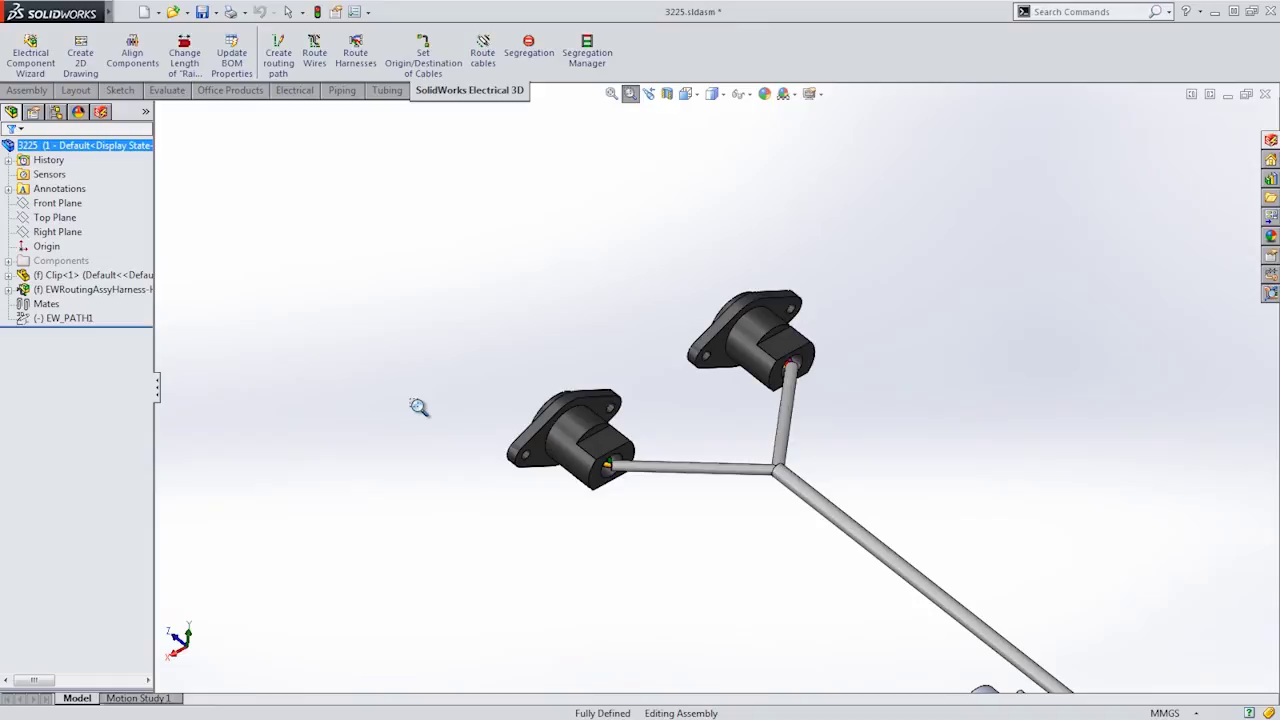
pyautogui.press('Escape')
# Step: Hide and reshow both sockets to check wire ends, then move Clip<1> into EWRoutingAssyHarness
pyautogui.click(608, 454)
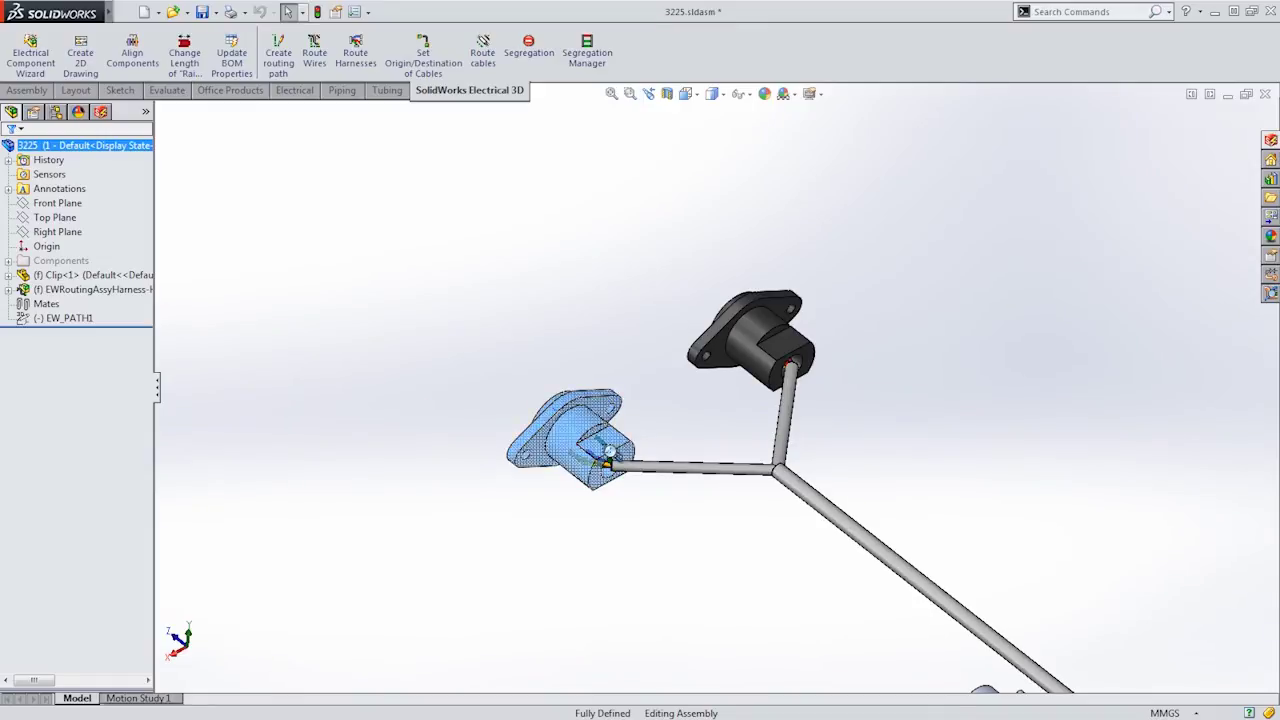
pyautogui.press('Tab')
pyautogui.click(775, 345)
pyautogui.press('Tab')
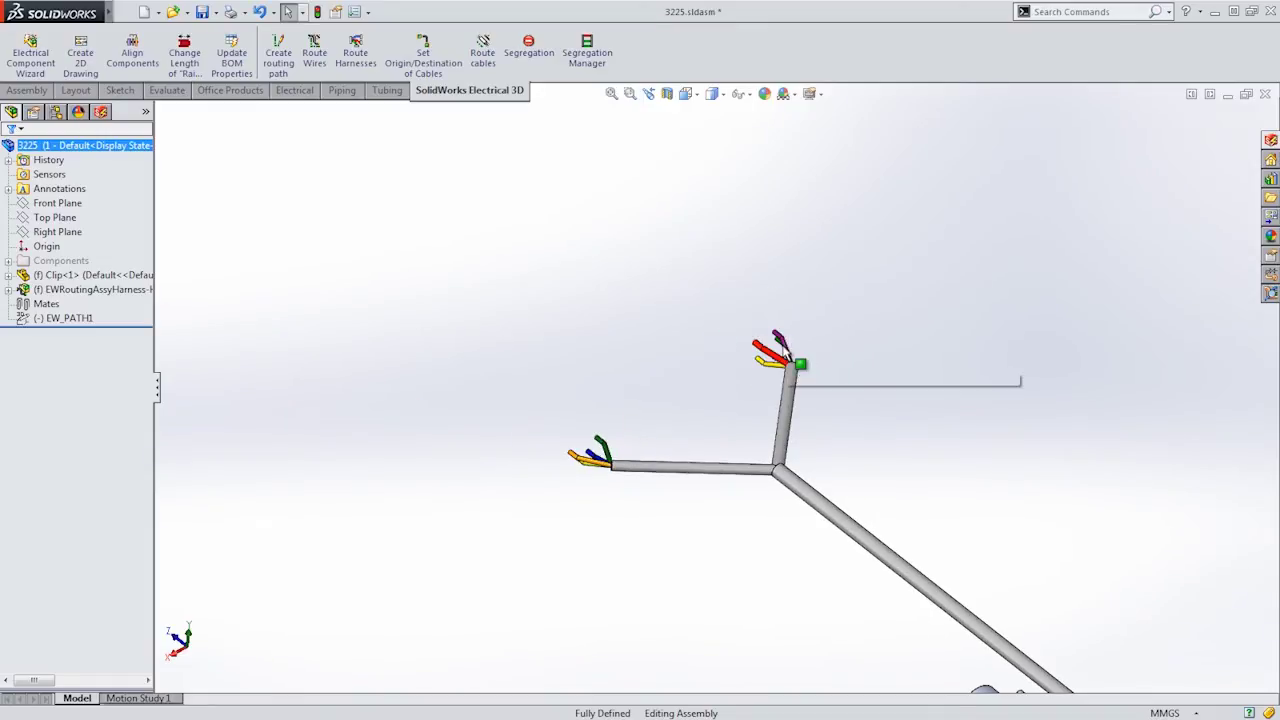
pyautogui.hotkey('shift', 'Tab')
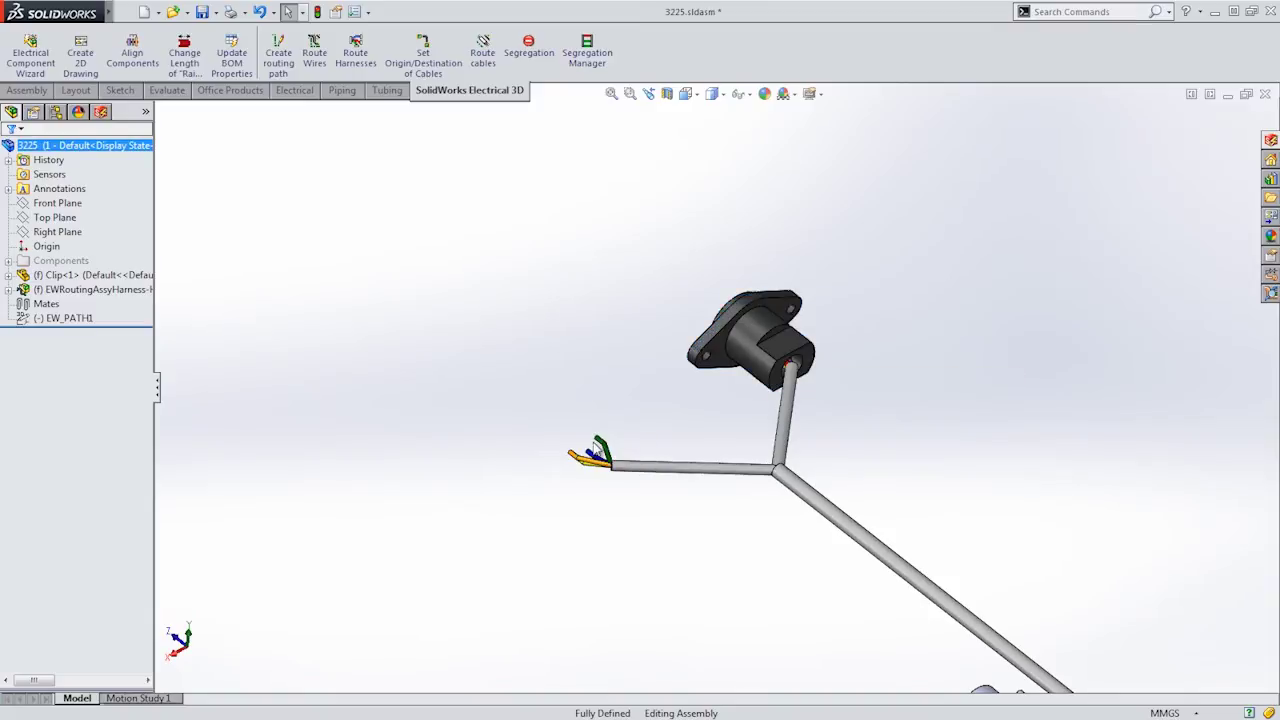
pyautogui.hotkey('shift', 'Tab')
pyautogui.click(649, 94)
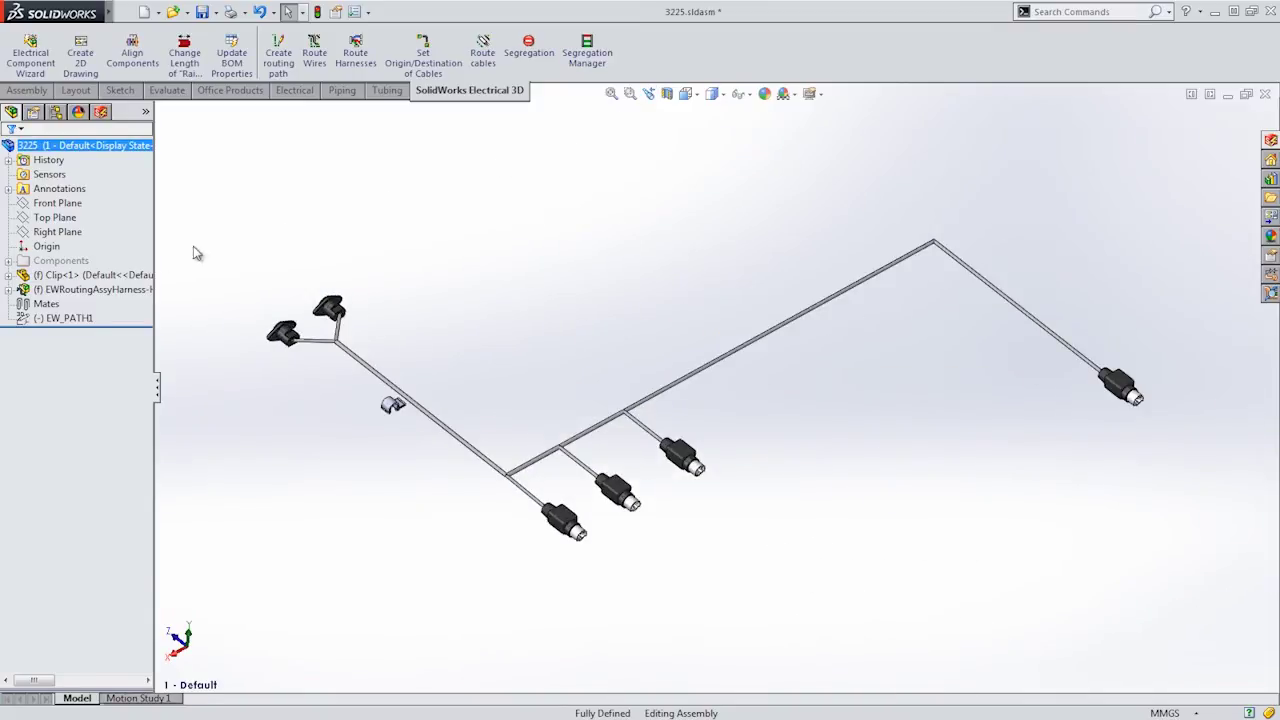
pyautogui.moveTo(85, 275); pyautogui.dragTo(95, 291)
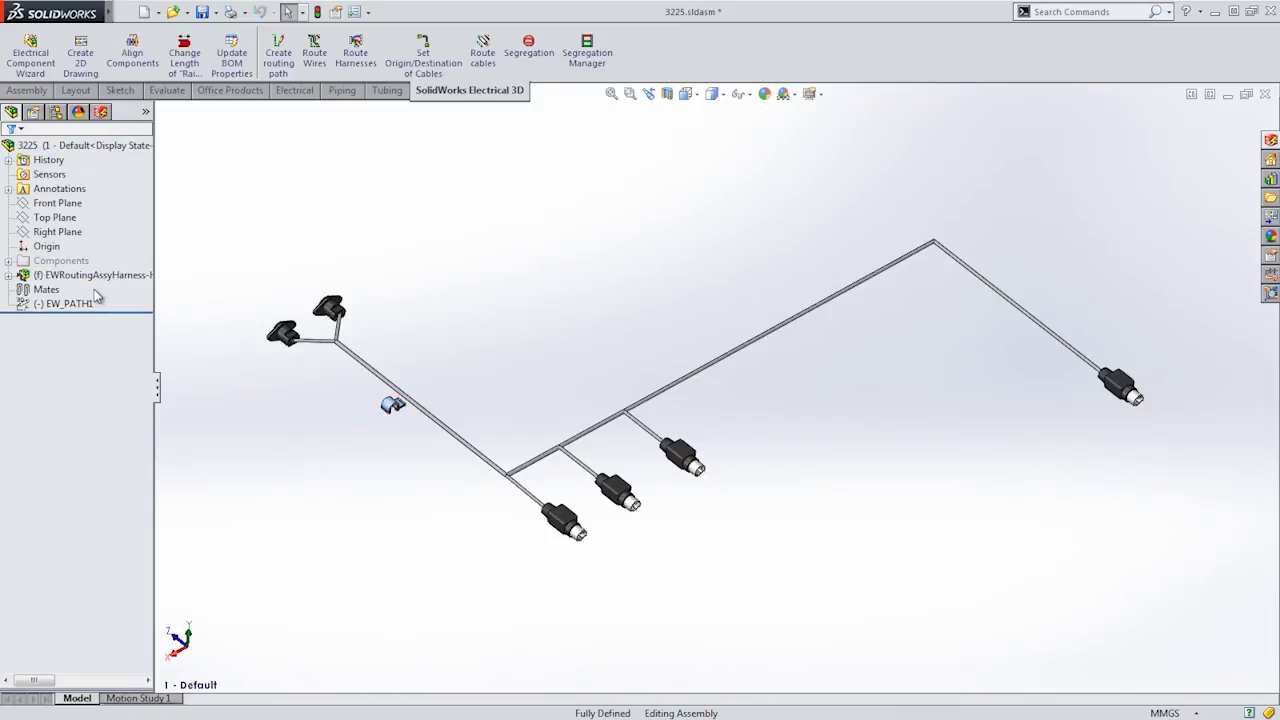
# Step: Edit the EWRoutingAssyHarness route and route the branch spline through the clip's axis
pyautogui.rightClick(92, 275)
pyautogui.click(116, 319)
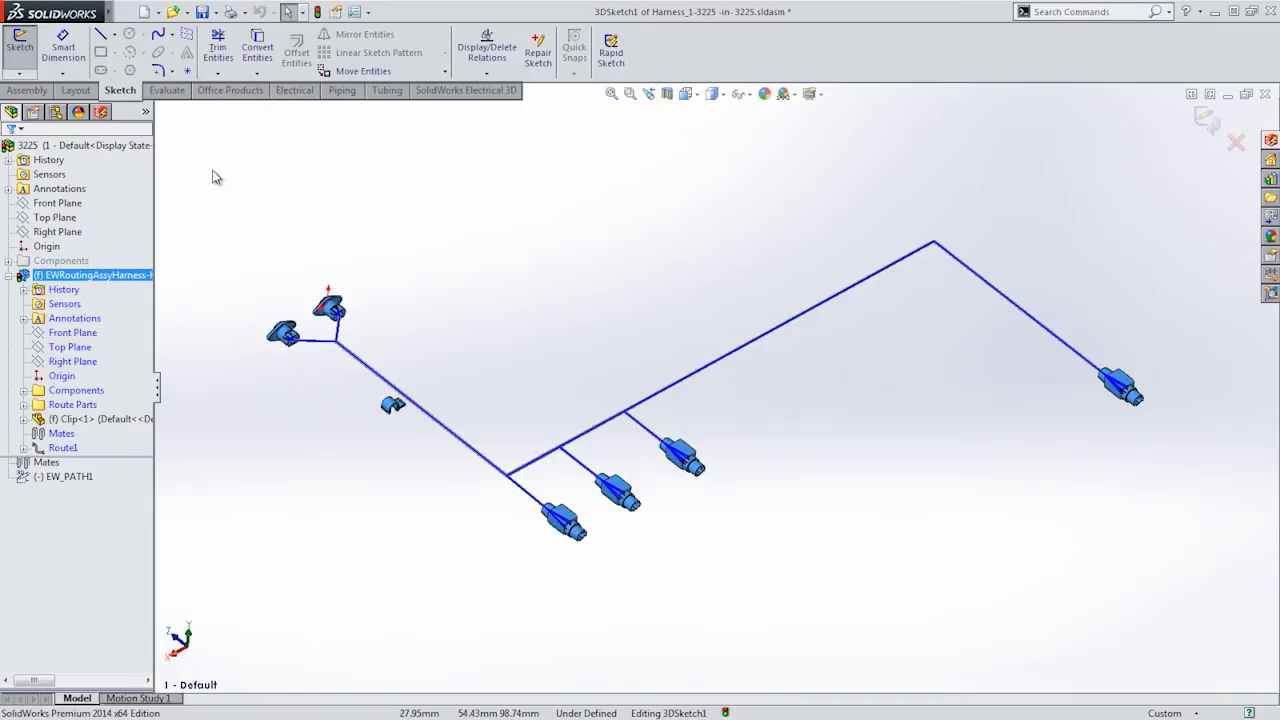
pyautogui.click(294, 90)
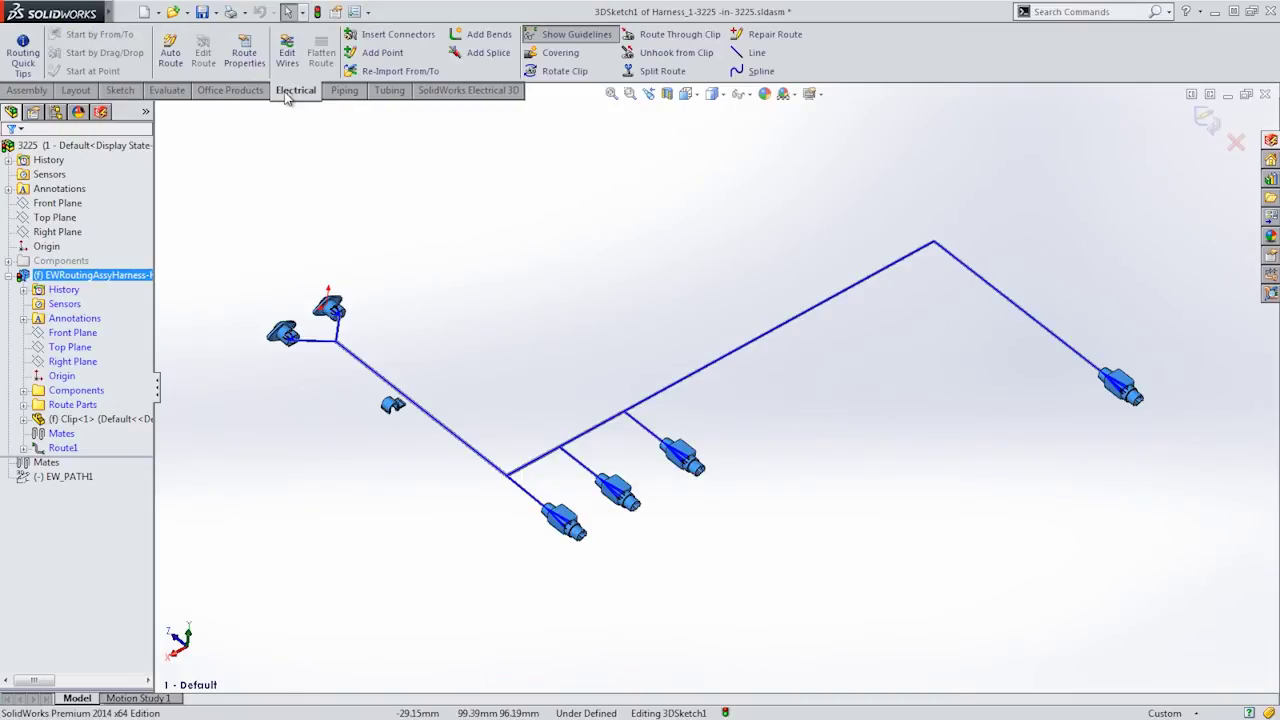
pyautogui.click(662, 34)
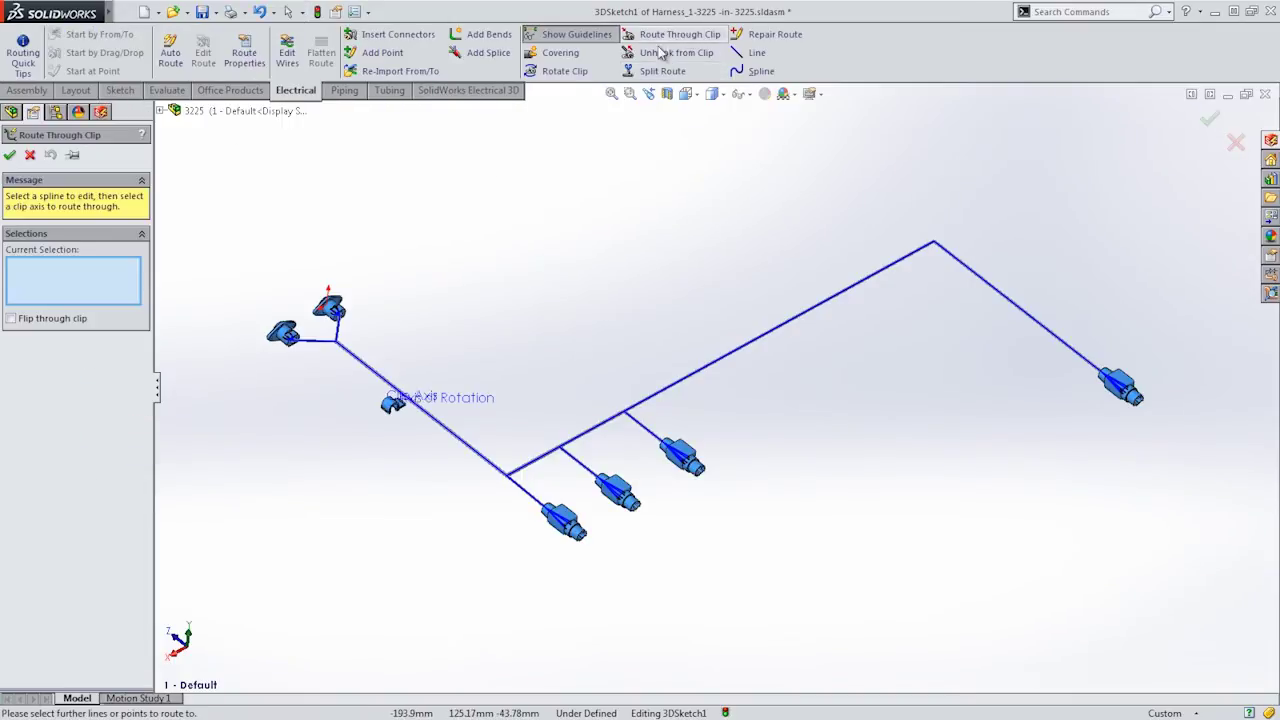
pyautogui.click(366, 366)
pyautogui.click(393, 407)
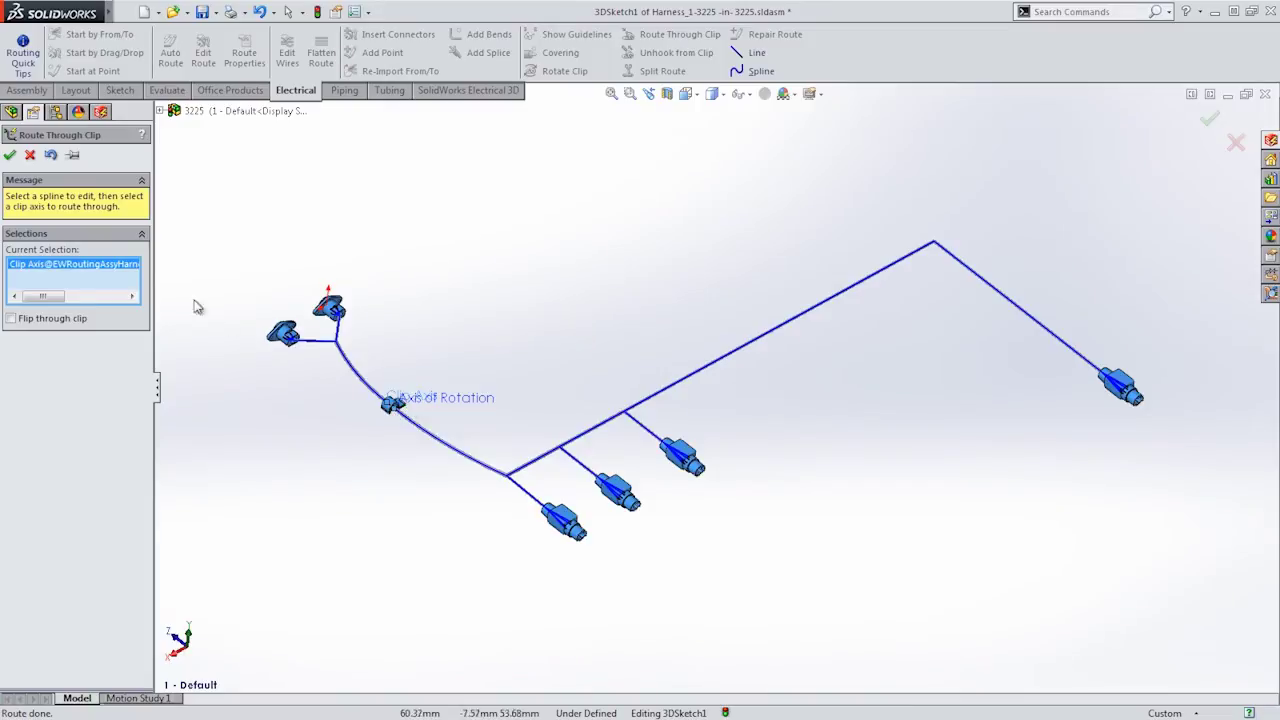
pyautogui.click(10, 155)
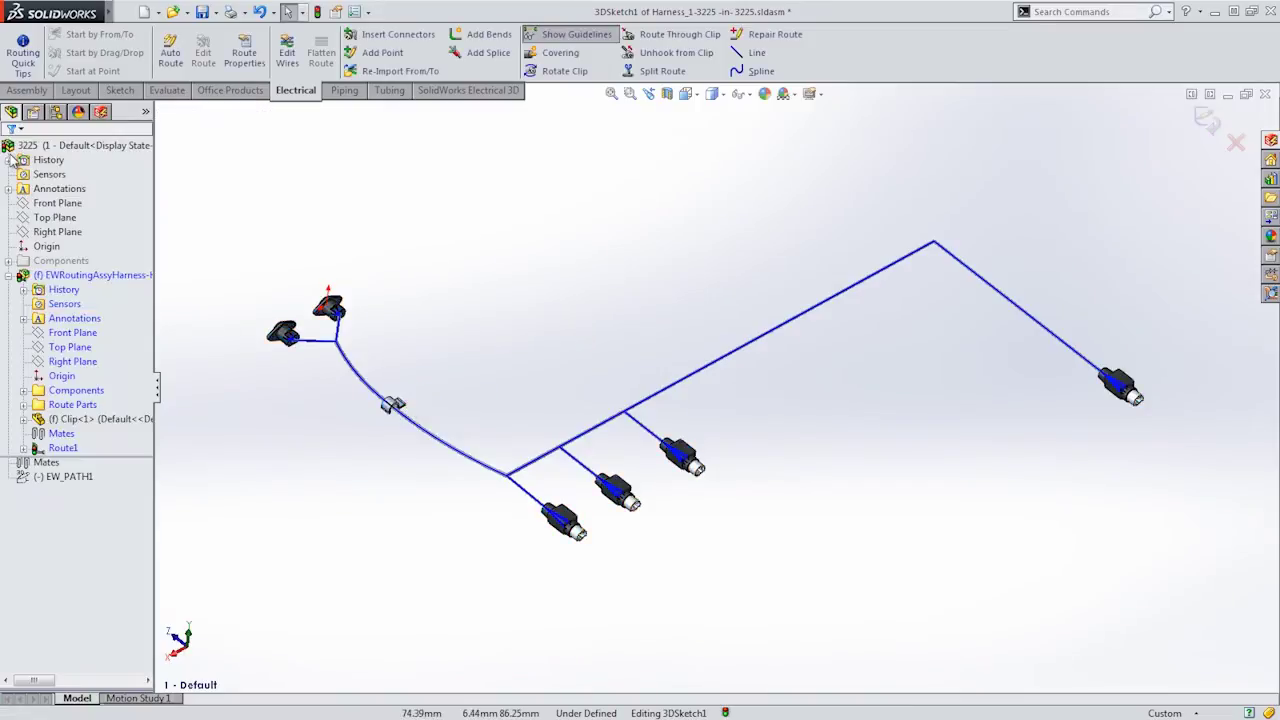
# Step: Cover the four trunk segments with Cor Tube 1in BLK, then exit the route sketch and subassembly
pyautogui.click(557, 52)
pyautogui.click(120, 451)
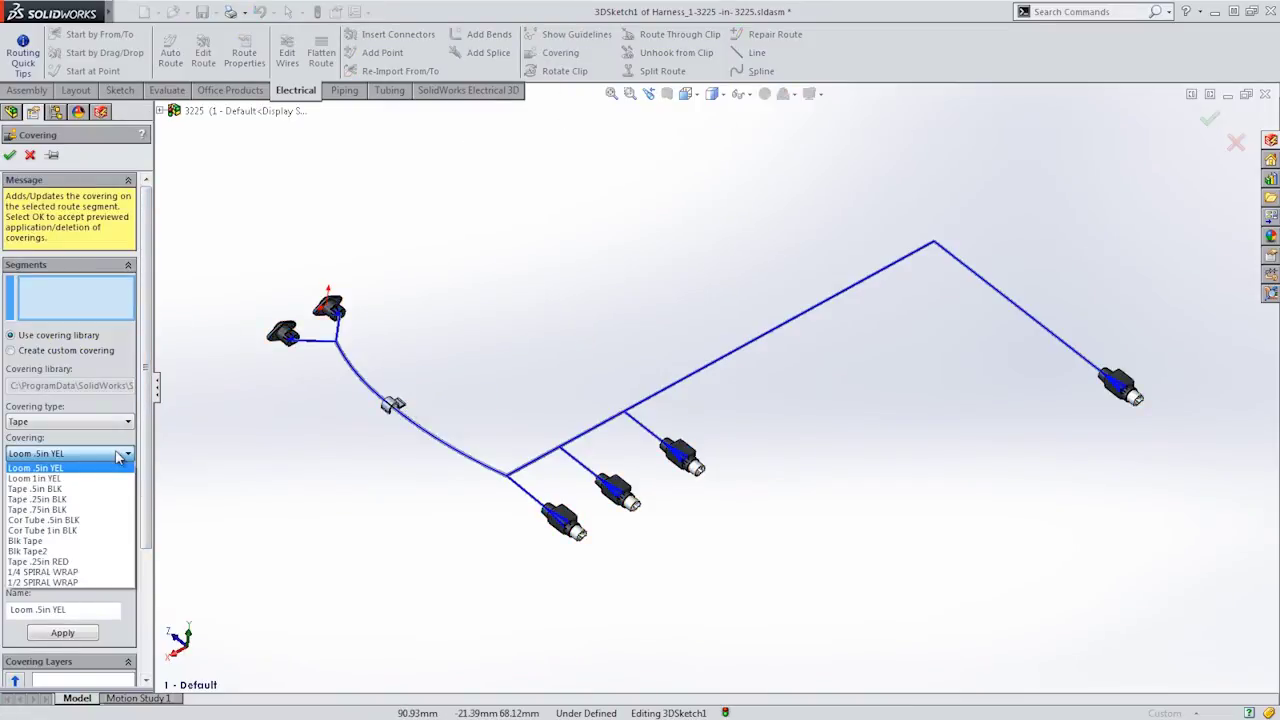
pyautogui.click(97, 514)
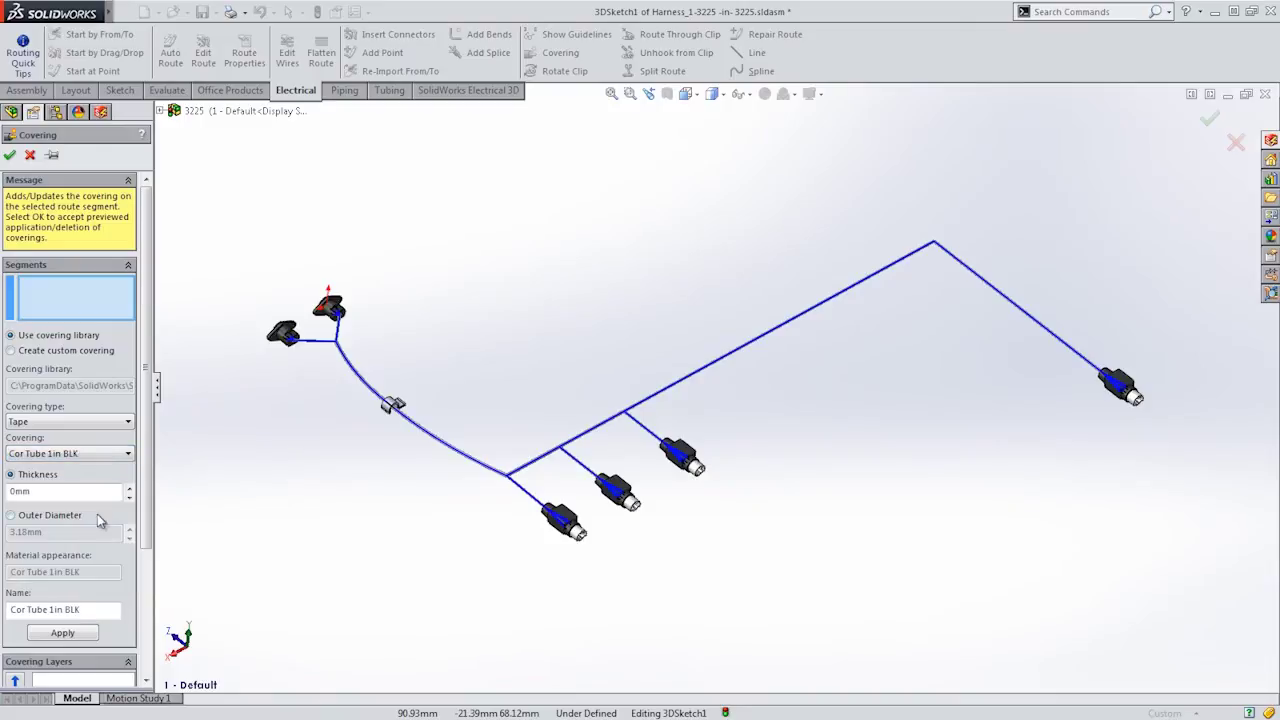
pyautogui.click(434, 438)
pyautogui.click(530, 461)
pyautogui.click(590, 429)
pyautogui.click(648, 410)
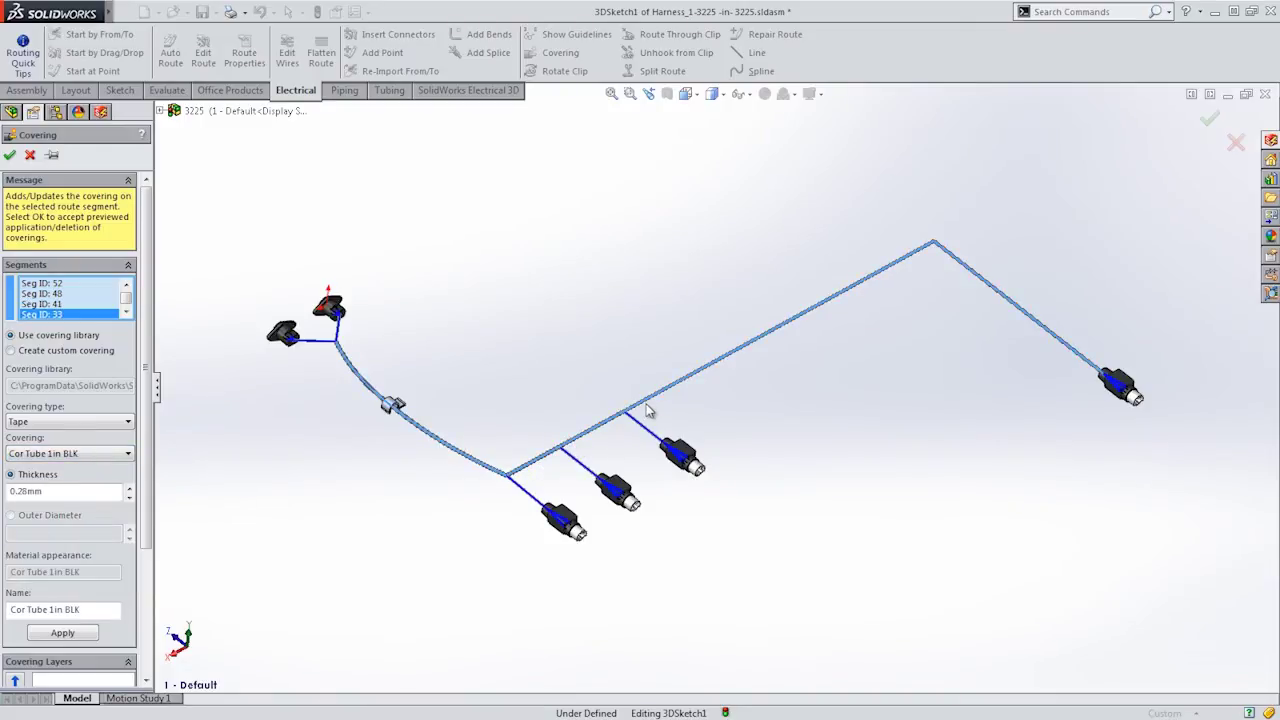
pyautogui.click(9, 155)
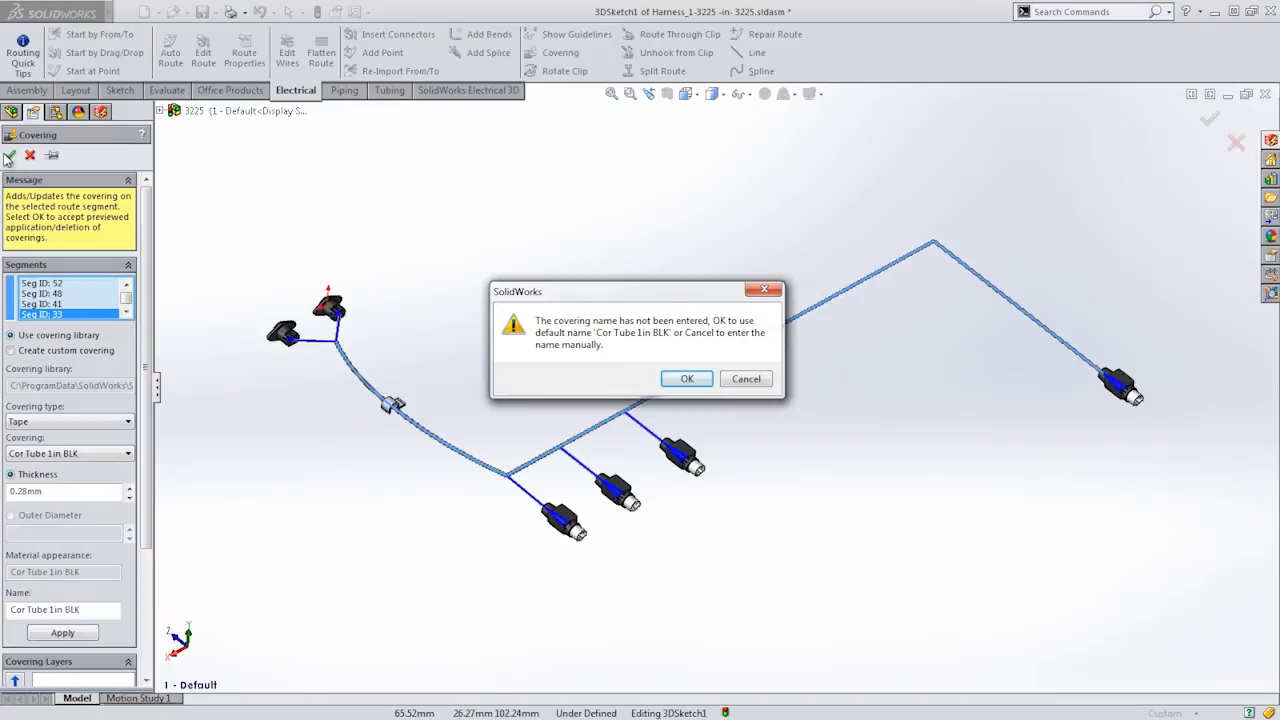
pyautogui.click(684, 377)
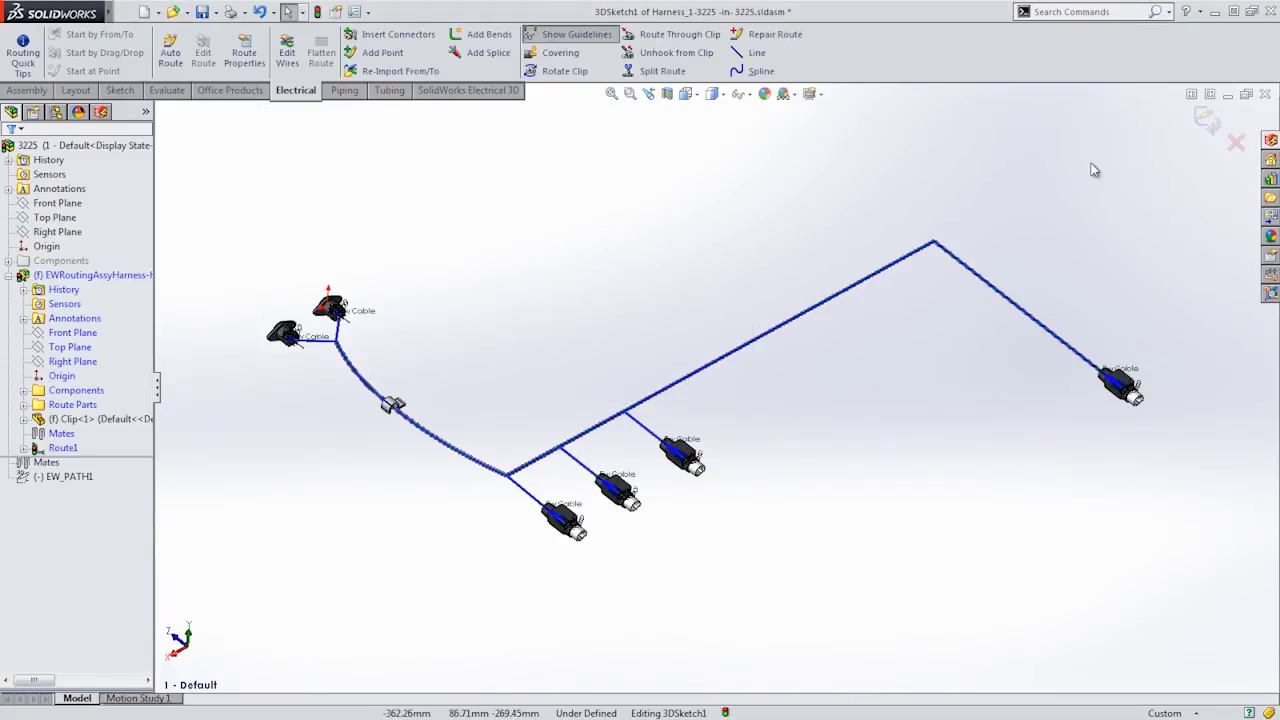
pyautogui.click(1203, 122)
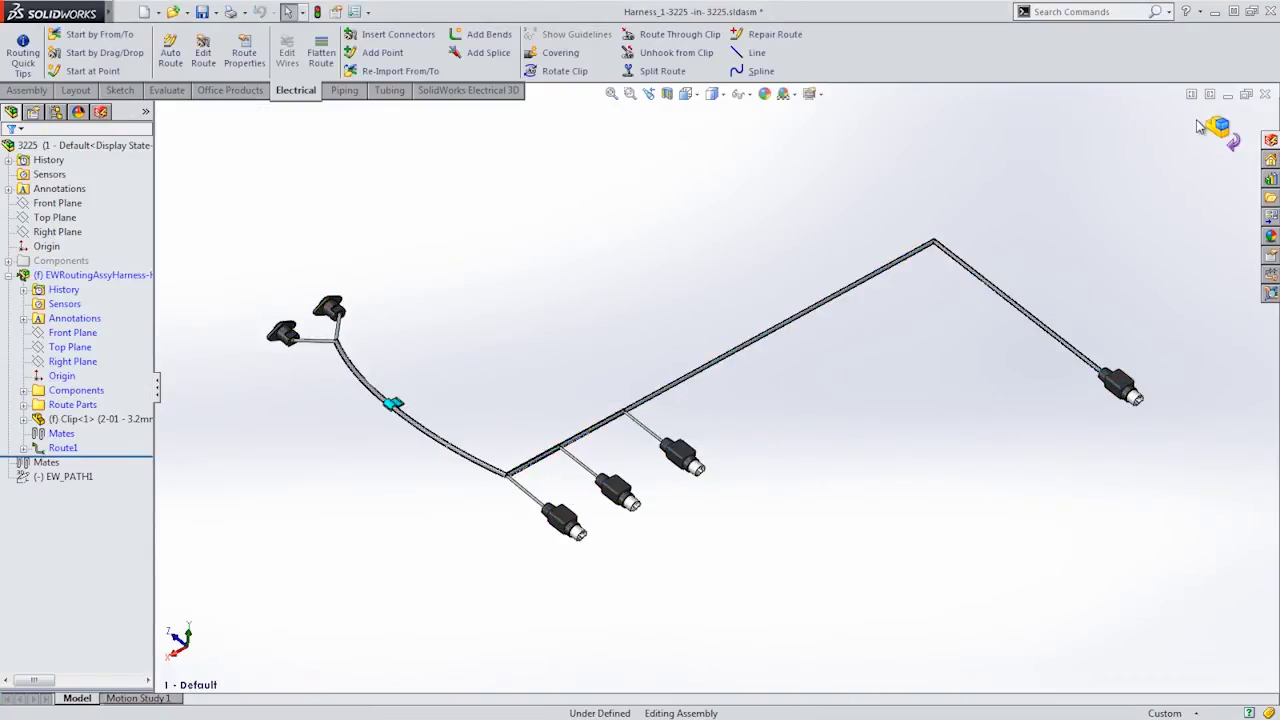
pyautogui.click(1214, 127)
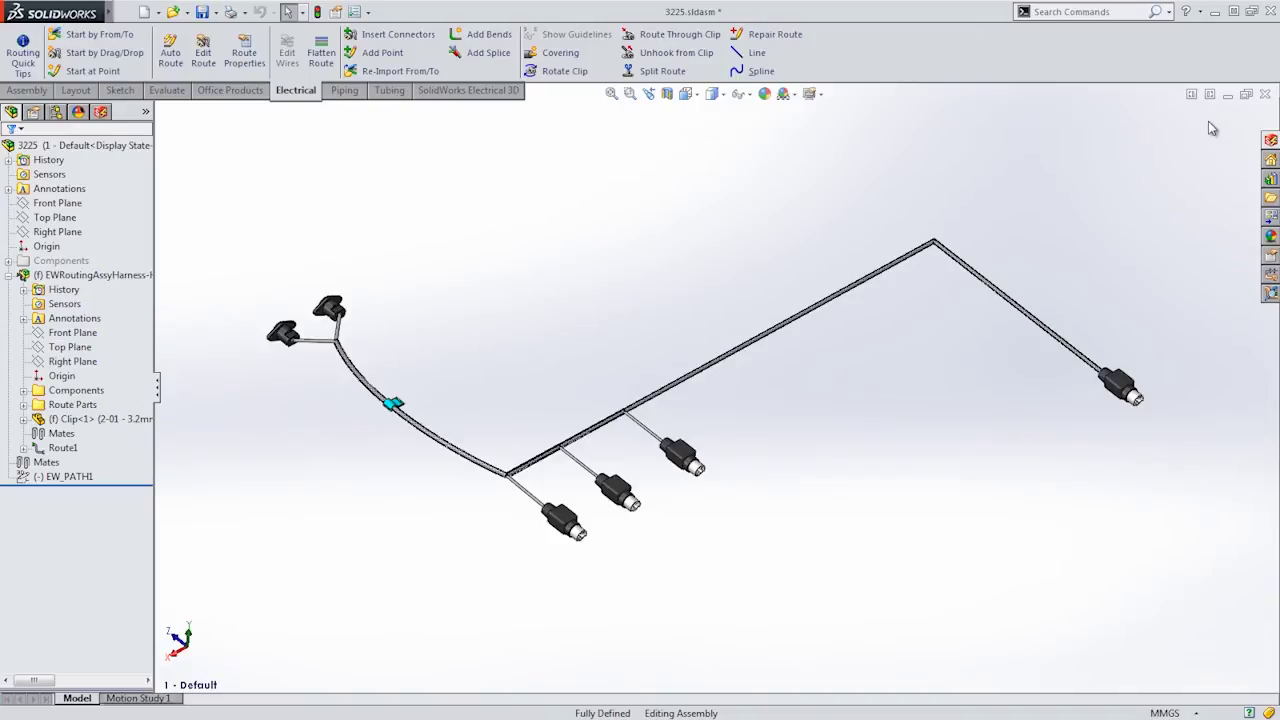
# Step: Flatten the harness route in Top view with connector drawing blocks and drawing output enabled
pyautogui.rightClick(132, 278)
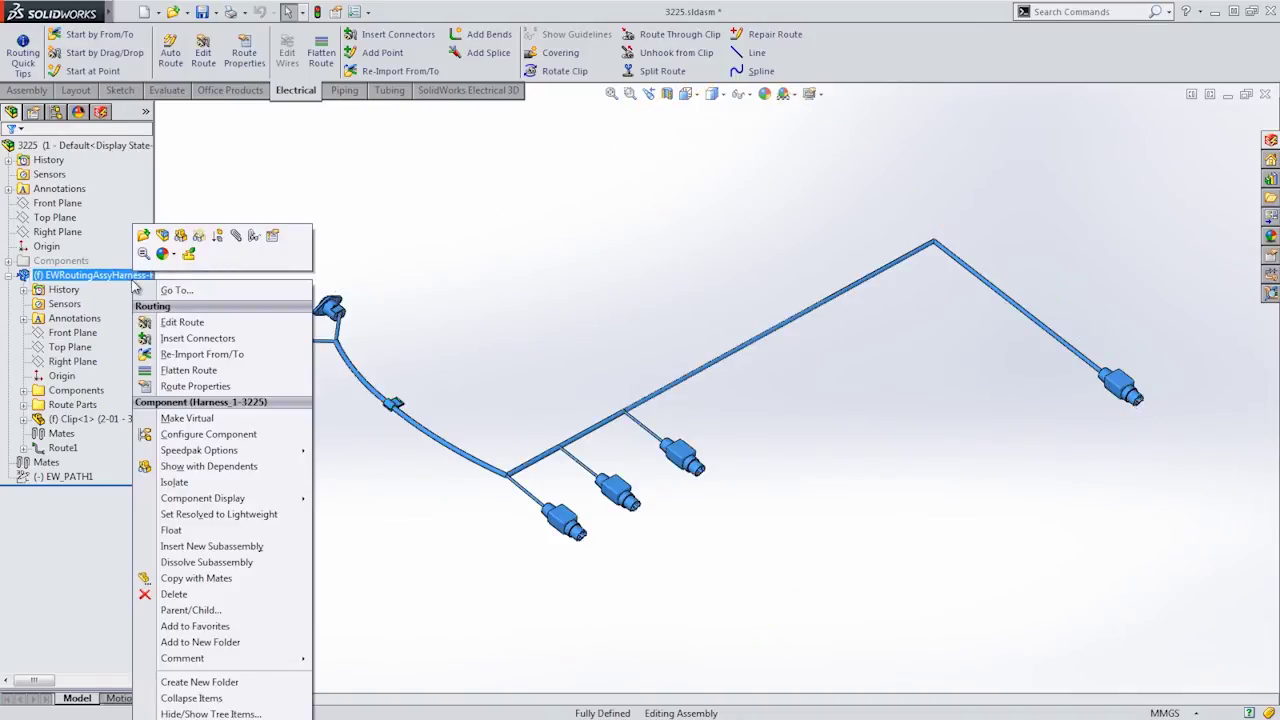
pyautogui.click(175, 371)
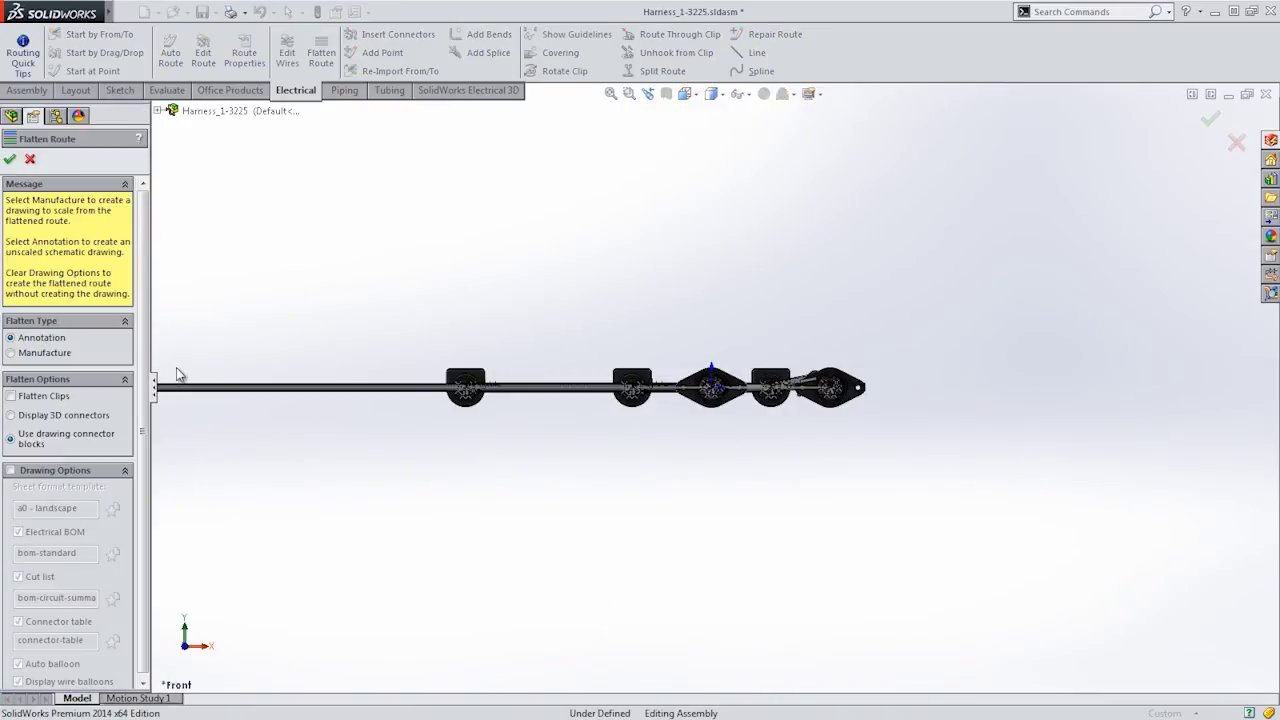
pyautogui.click(686, 94)
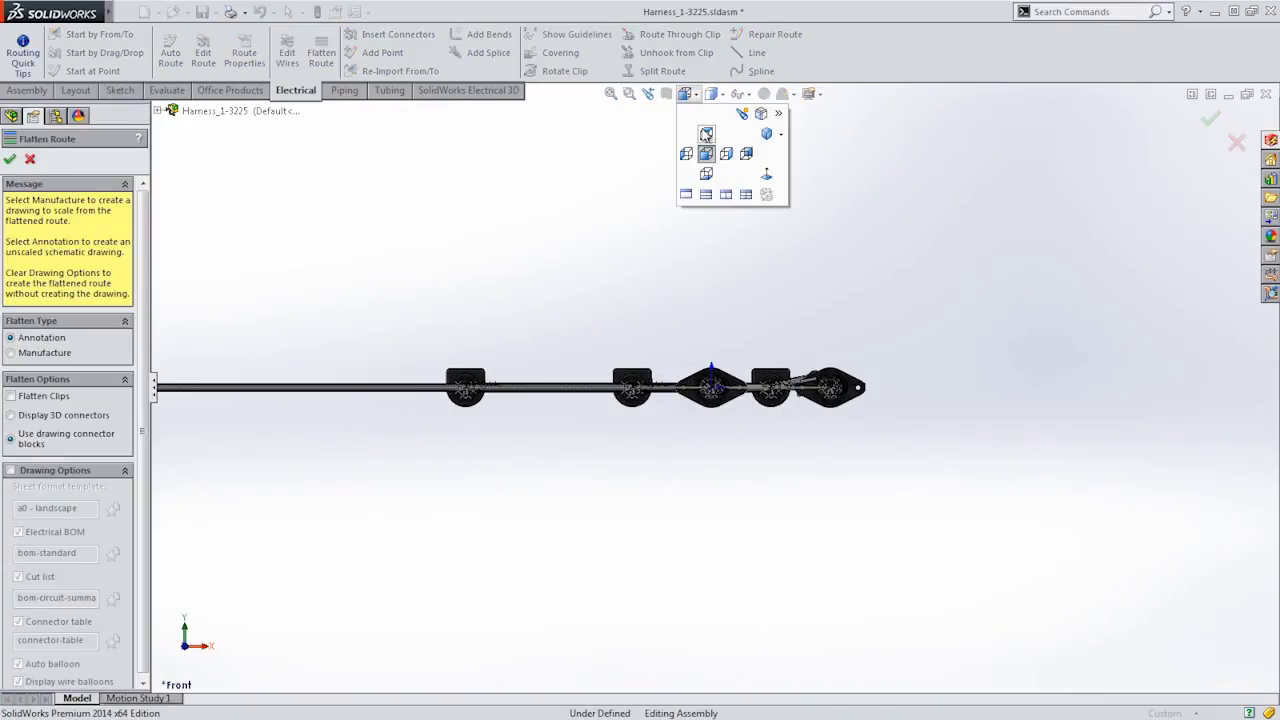
pyautogui.click(705, 136)
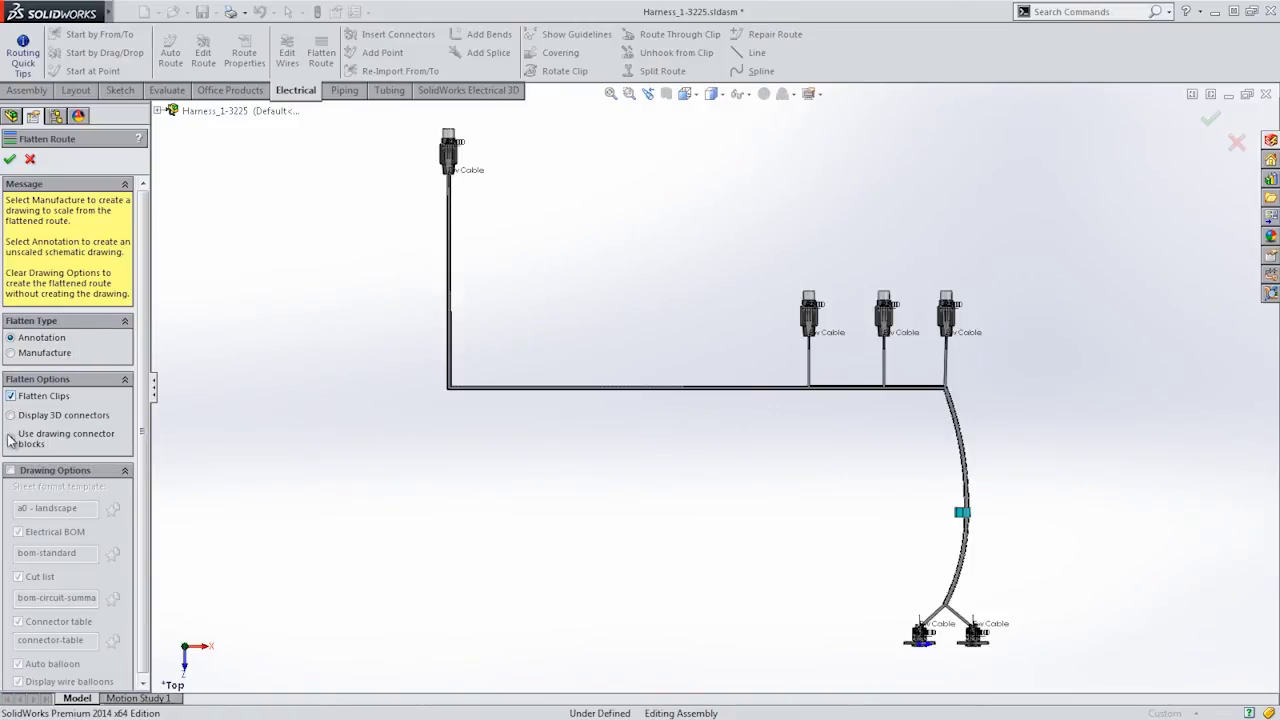
pyautogui.click(10, 438)
pyautogui.click(10, 470)
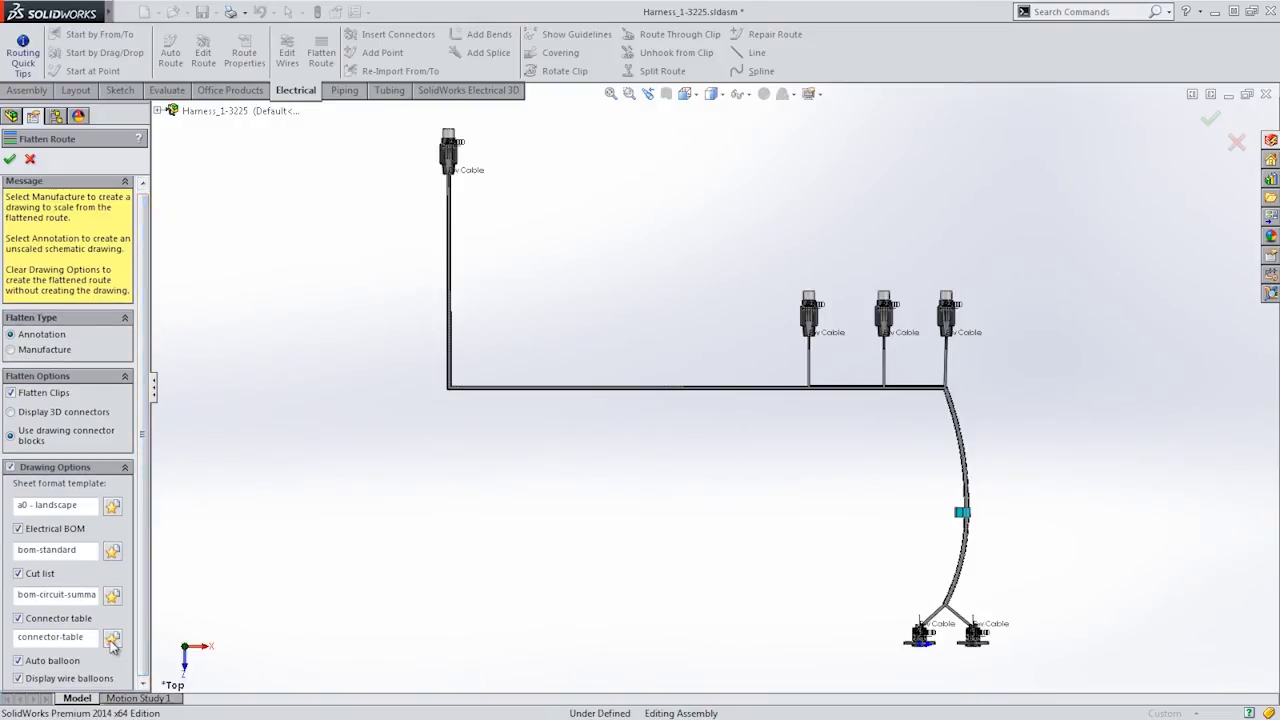
pyautogui.click(10, 160)
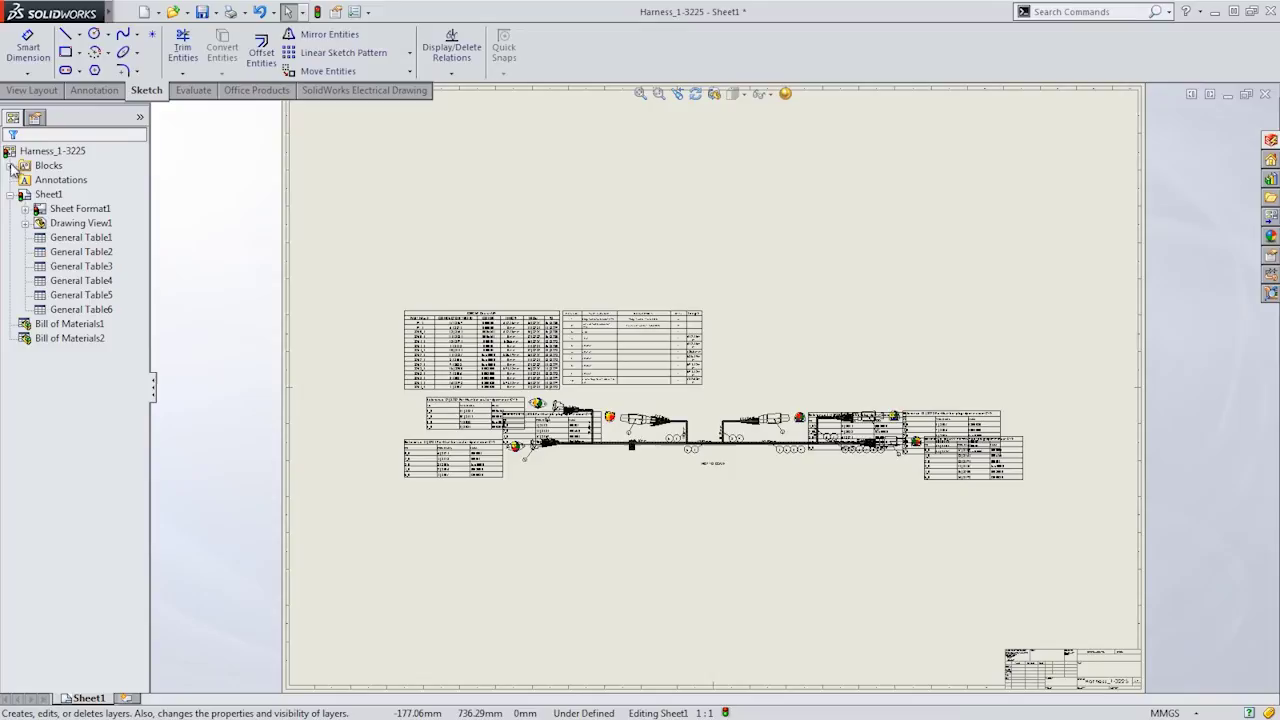
# Step: Switch back to the flattened Harness_1-3225 assembly once the drawing finishes generating
pyautogui.hotkey('ctrl', 'Tab')
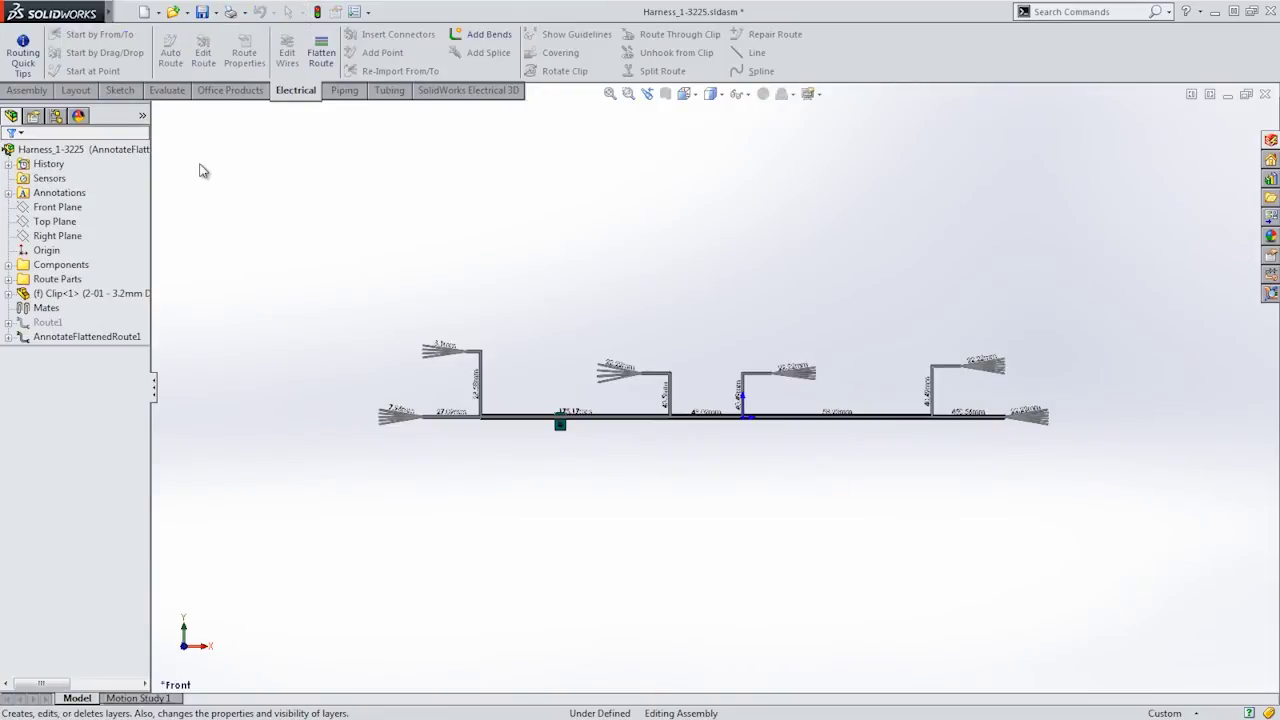
# Step: Drag the six flattened branches into angles above and below the trunk, then return to the drawing
pyautogui.rightClick(121, 338)
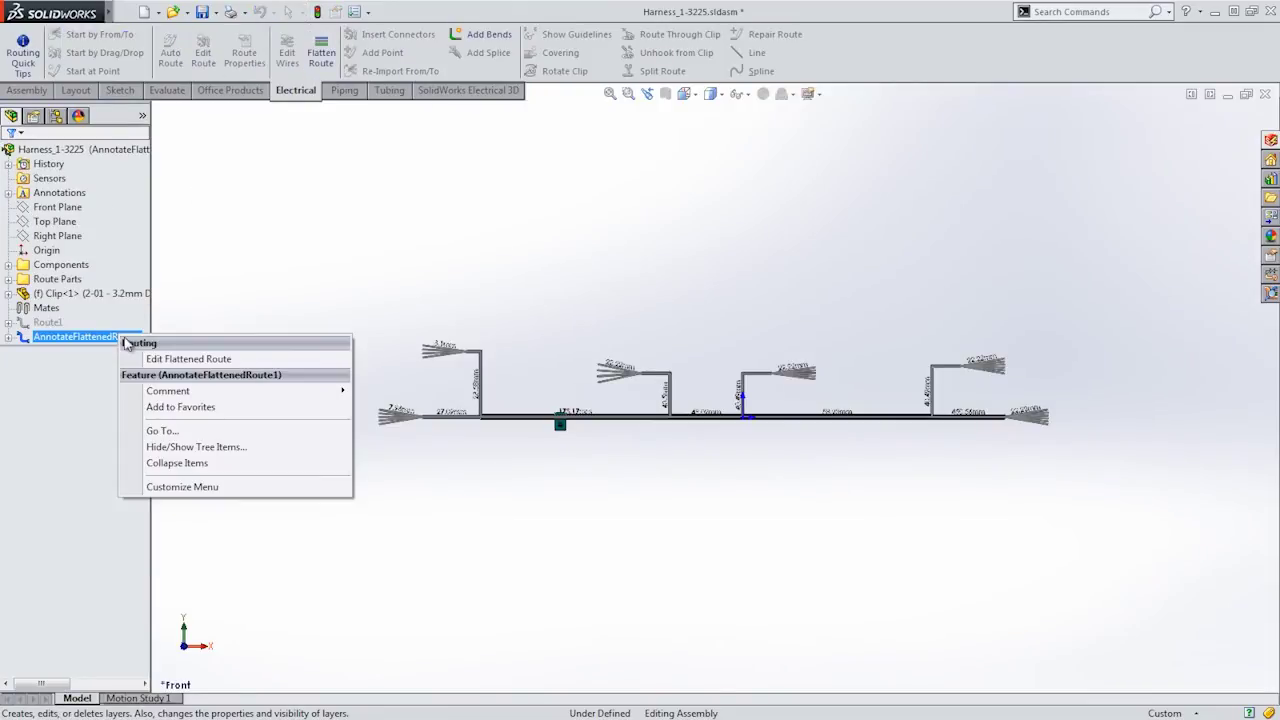
pyautogui.click(135, 358)
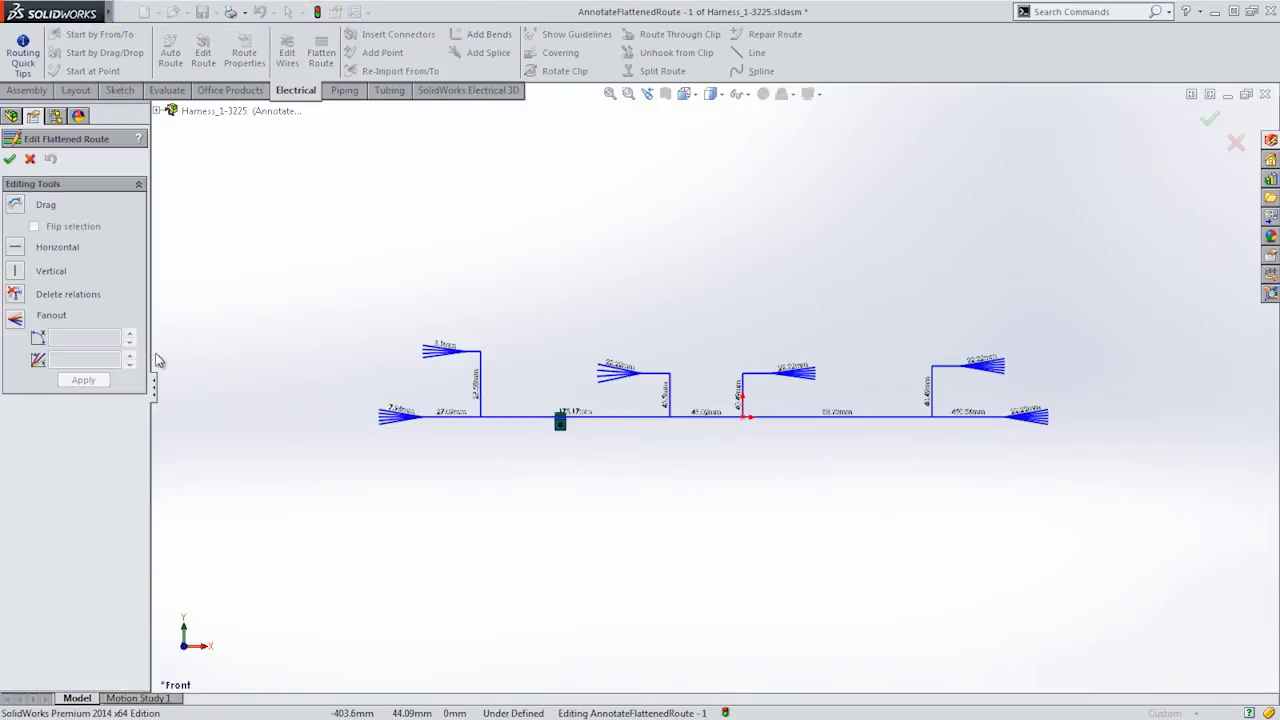
pyautogui.click(15, 204)
pyautogui.moveTo(443, 417); pyautogui.dragTo(441, 540)
pyautogui.moveTo(475, 358); pyautogui.dragTo(421, 312)
pyautogui.moveTo(660, 370)
pyautogui.mouseDown()
pyautogui.moveTo(605, 193)
pyautogui.moveTo(634, 200)
pyautogui.mouseUp()
pyautogui.moveTo(757, 378)
pyautogui.mouseDown()
pyautogui.moveTo(770, 262)
pyautogui.moveTo(793, 200)
pyautogui.mouseUp()
pyautogui.moveTo(963, 362); pyautogui.dragTo(958, 332)
pyautogui.moveTo(985, 418); pyautogui.dragTo(980, 508)
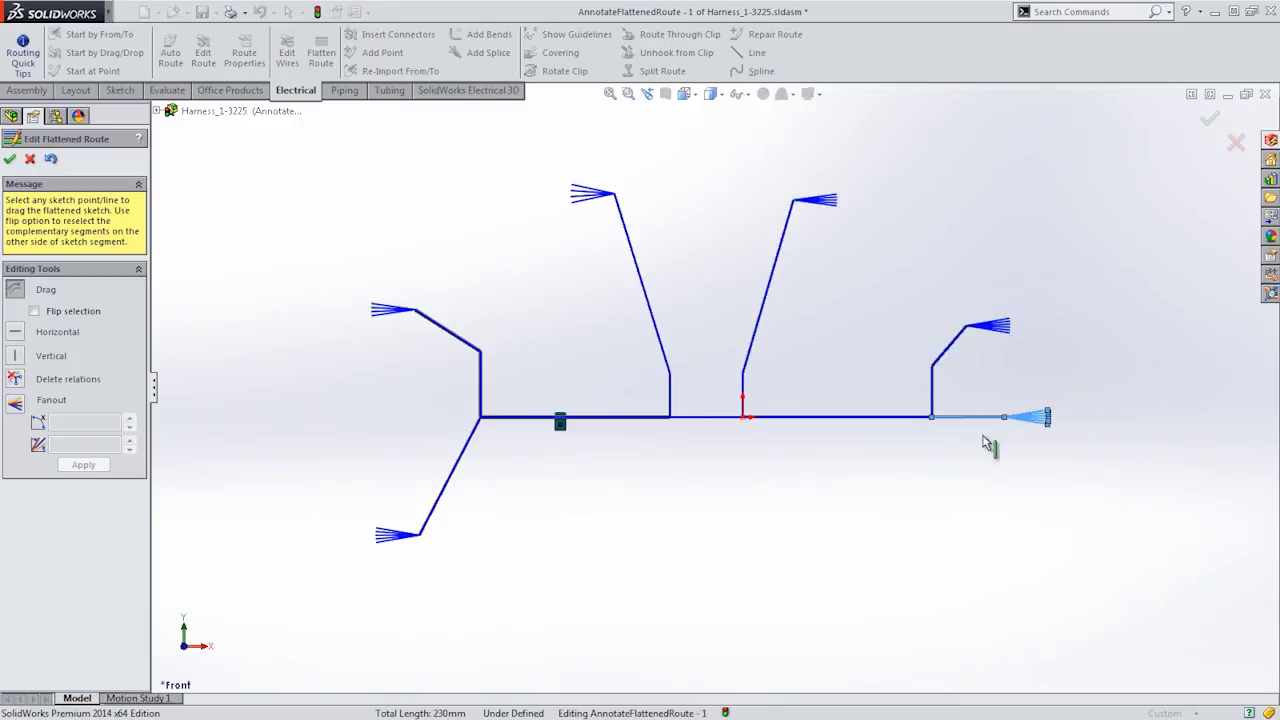
pyautogui.click(1208, 121)
pyautogui.hotkey('ctrl', 'Tab')
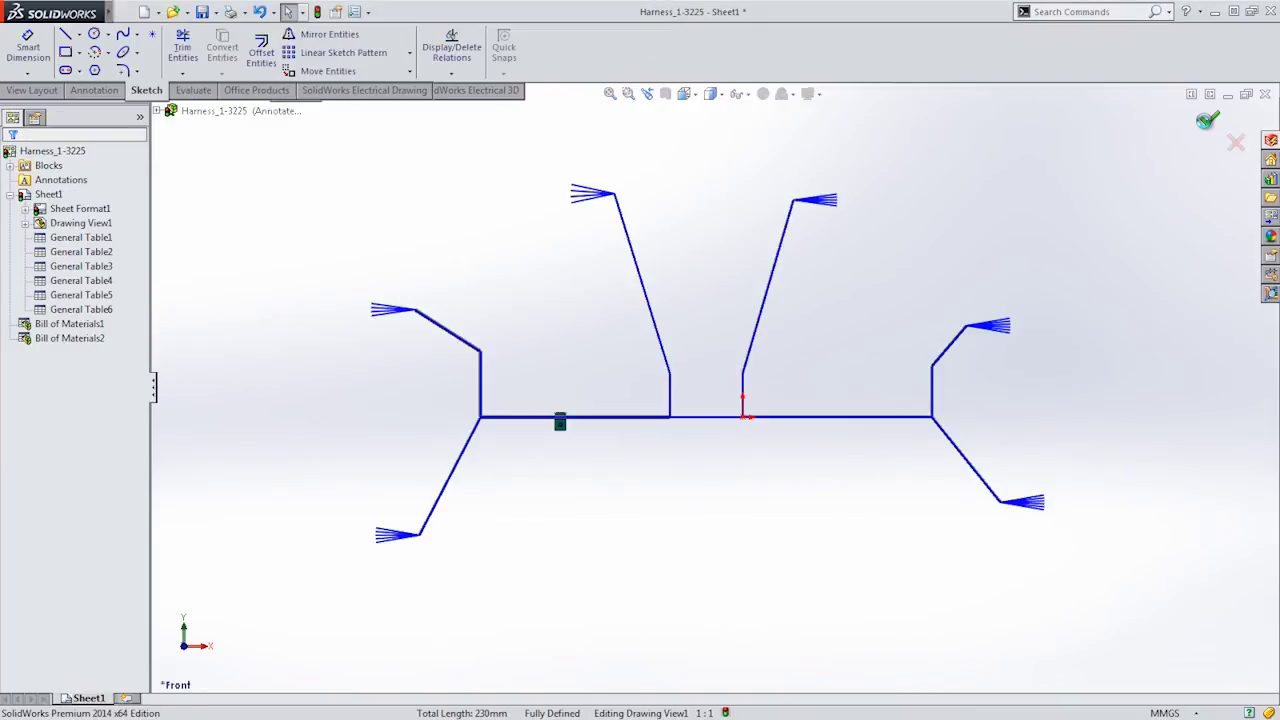
# Step: Drag the circuit summary table to the sheet's top-left and place the BOM directly beneath it
pyautogui.scroll(-2, 486, 277)
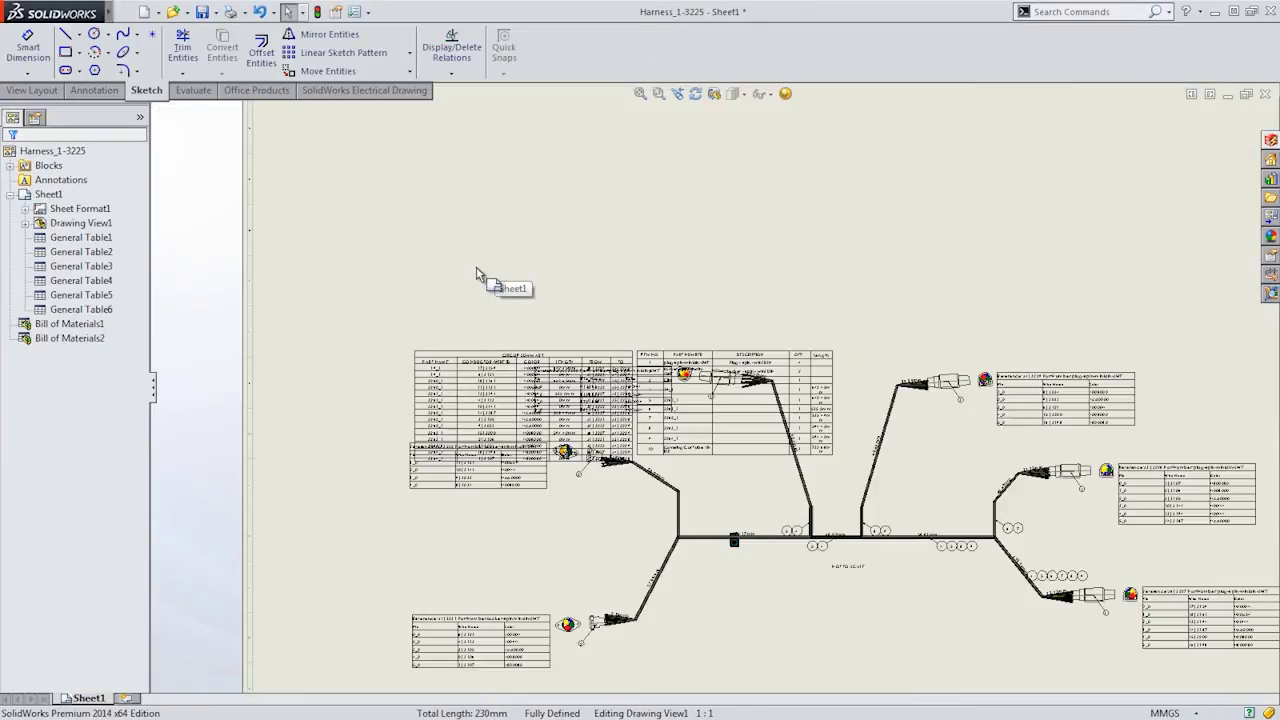
pyautogui.moveTo(410, 347); pyautogui.dragTo(306, 148)
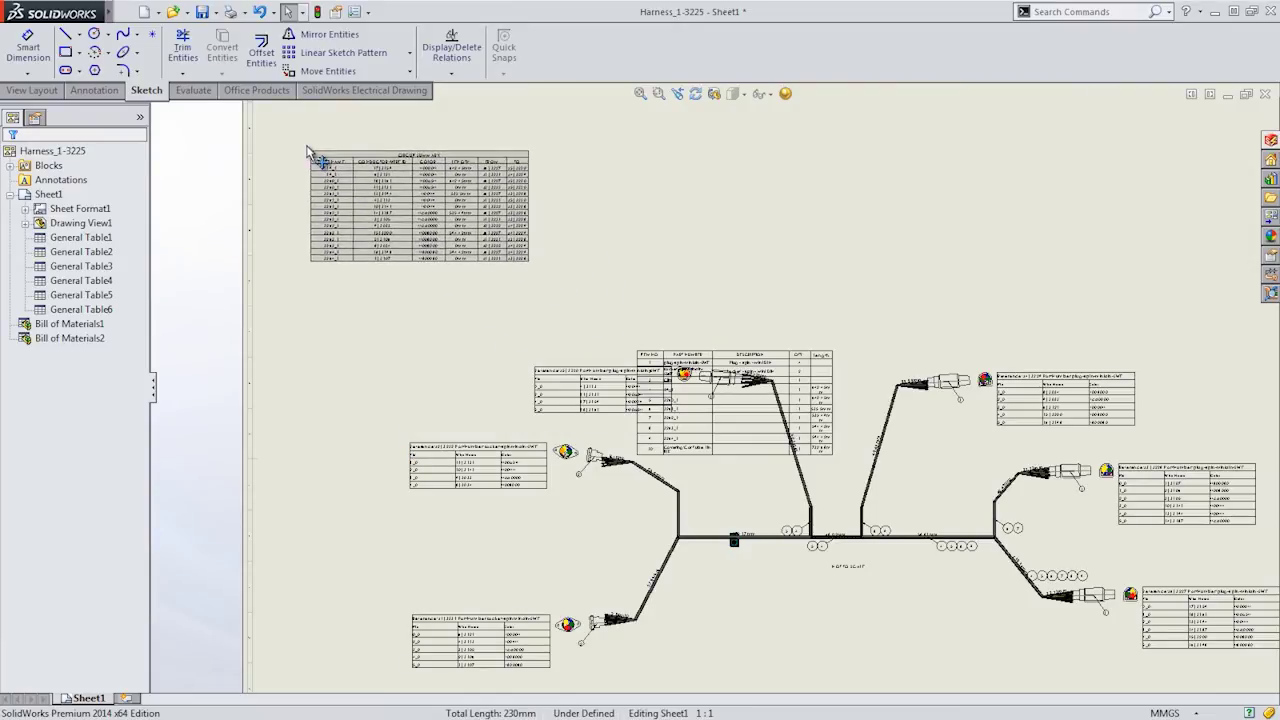
pyautogui.moveTo(636, 352); pyautogui.dragTo(308, 270)
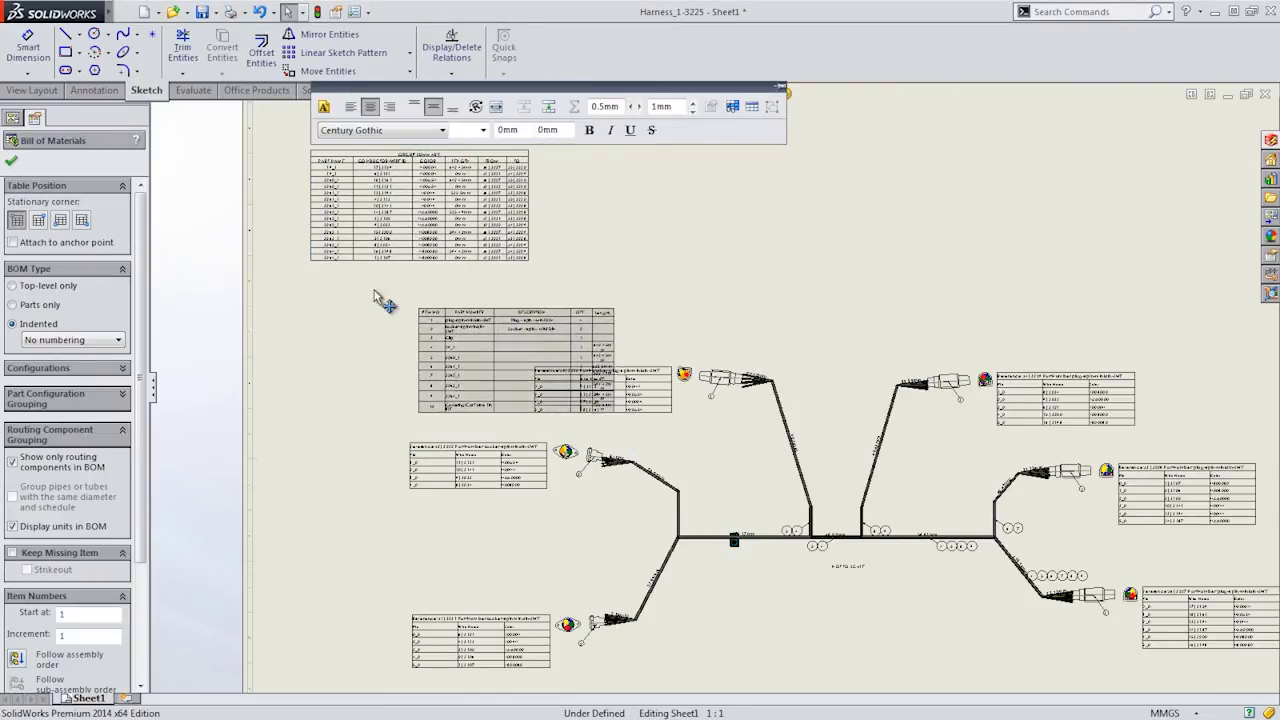
pyautogui.click(227, 279)
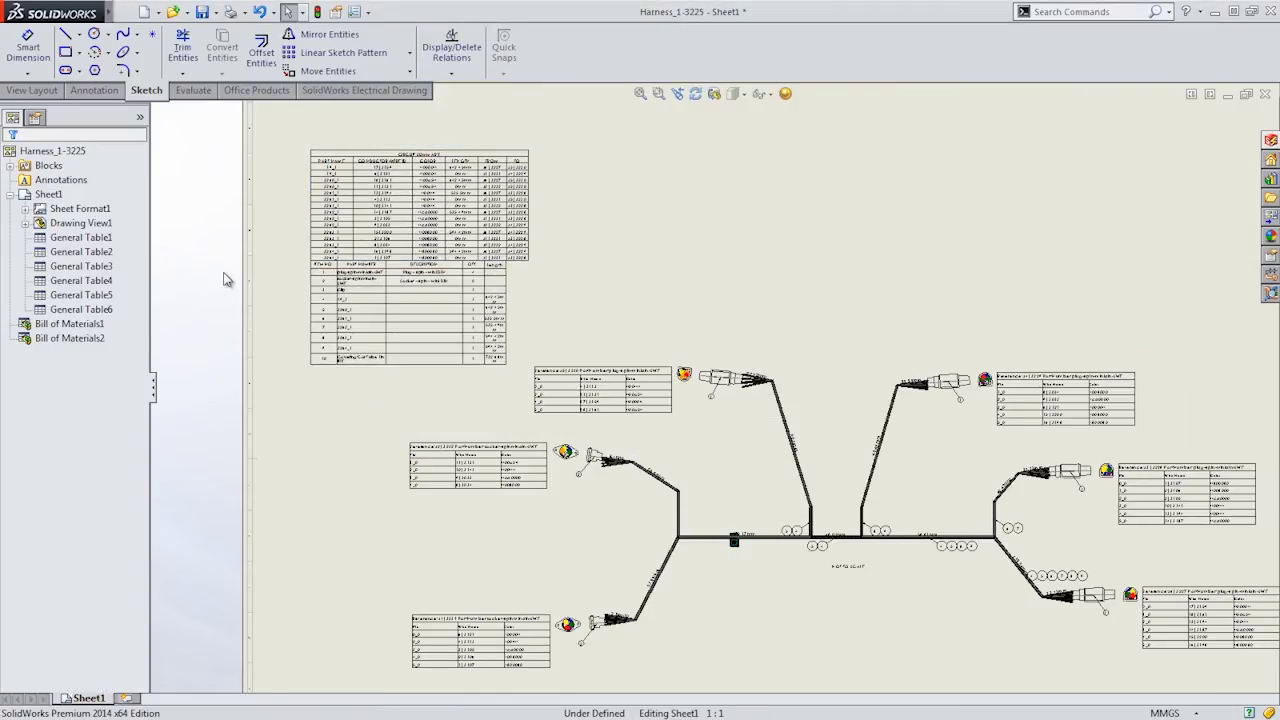
pyautogui.click(658, 93)
pyautogui.moveTo(300, 146); pyautogui.dragTo(544, 382)
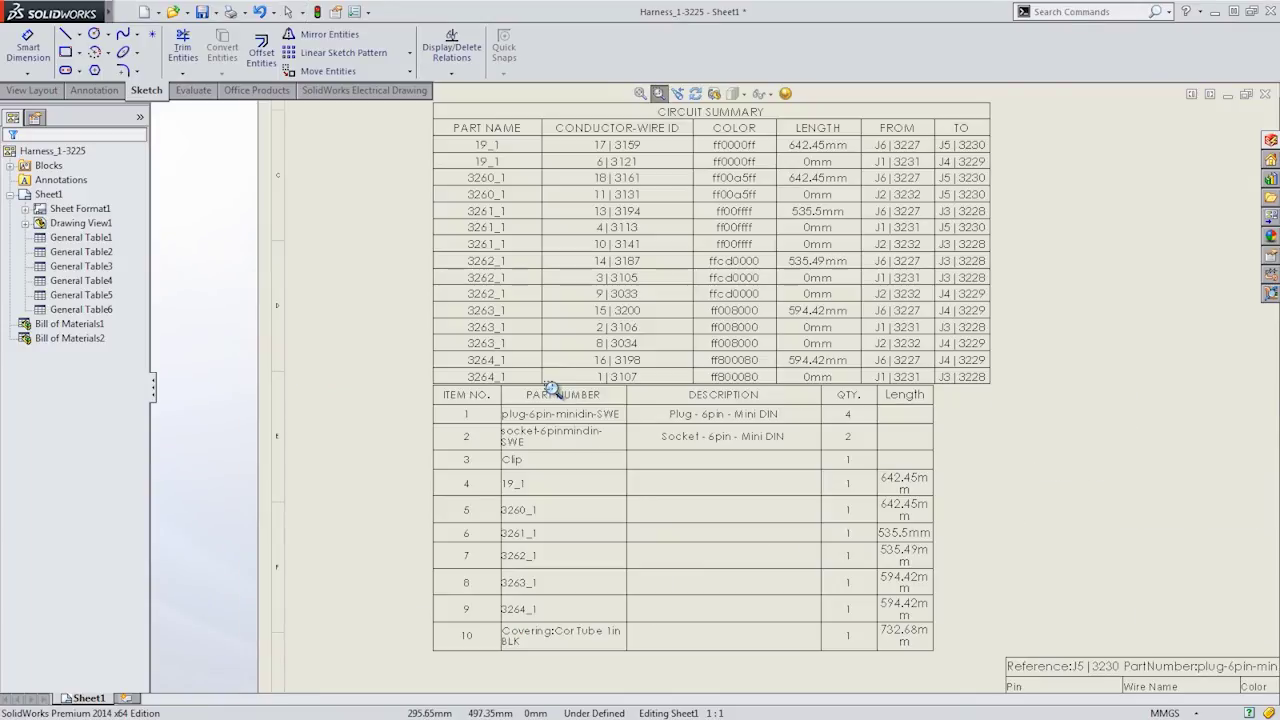
pyautogui.press('Escape')
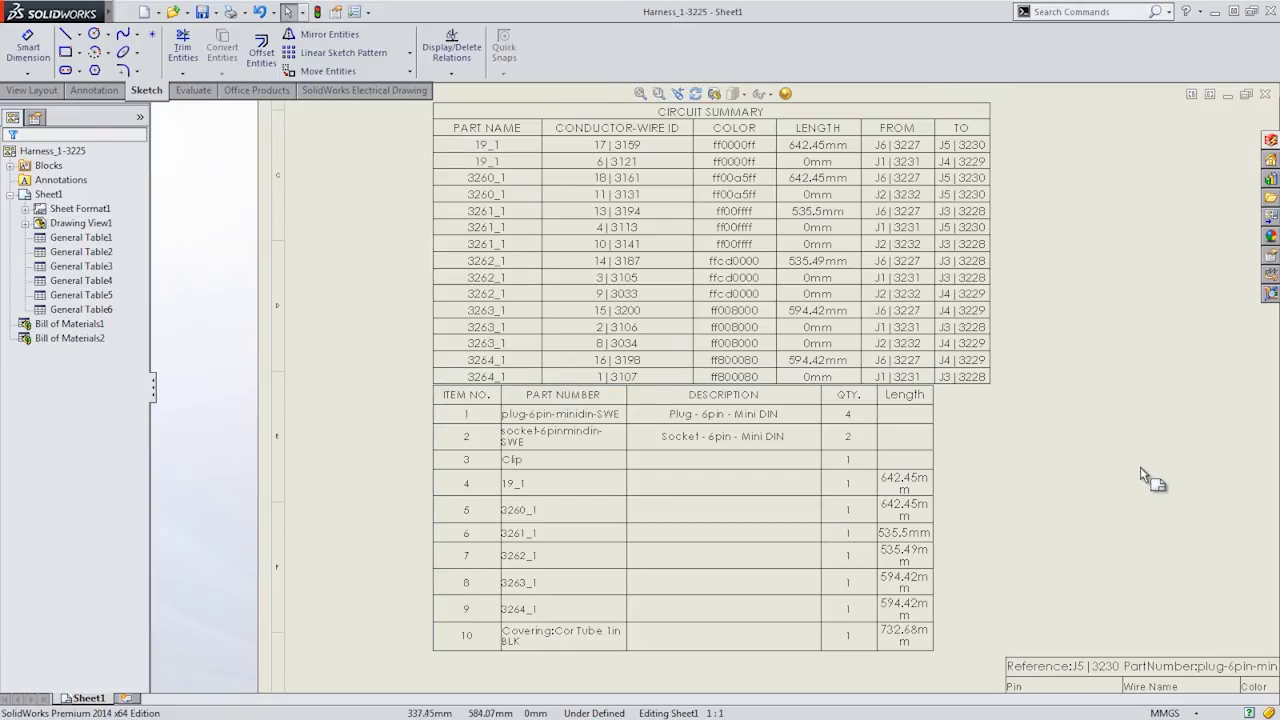
pyautogui.moveTo(1130, 460); pyautogui.dragTo(636, 206, button='middle')
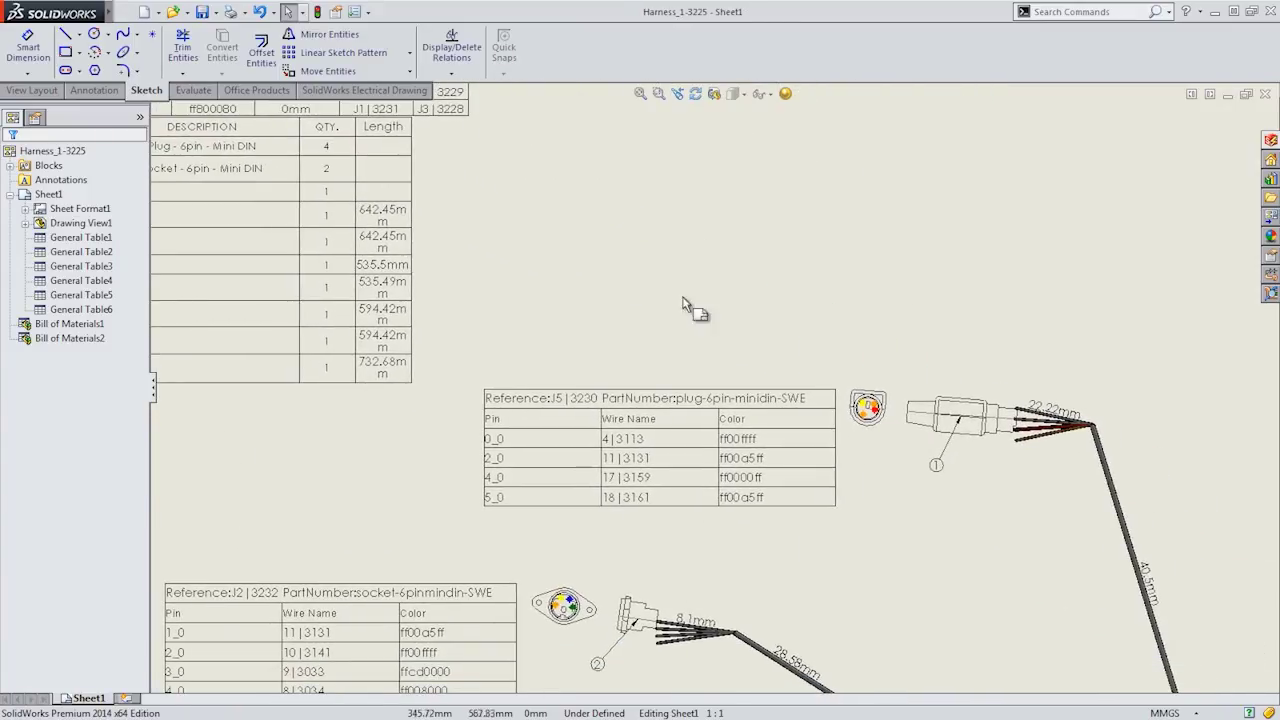
pyautogui.moveTo(1012, 579)
pyautogui.mouseDown(button='middle')
pyautogui.moveTo(862, 347)
pyautogui.moveTo(239, 342)
pyautogui.moveTo(1196, 197)
pyautogui.mouseUp(button='middle')
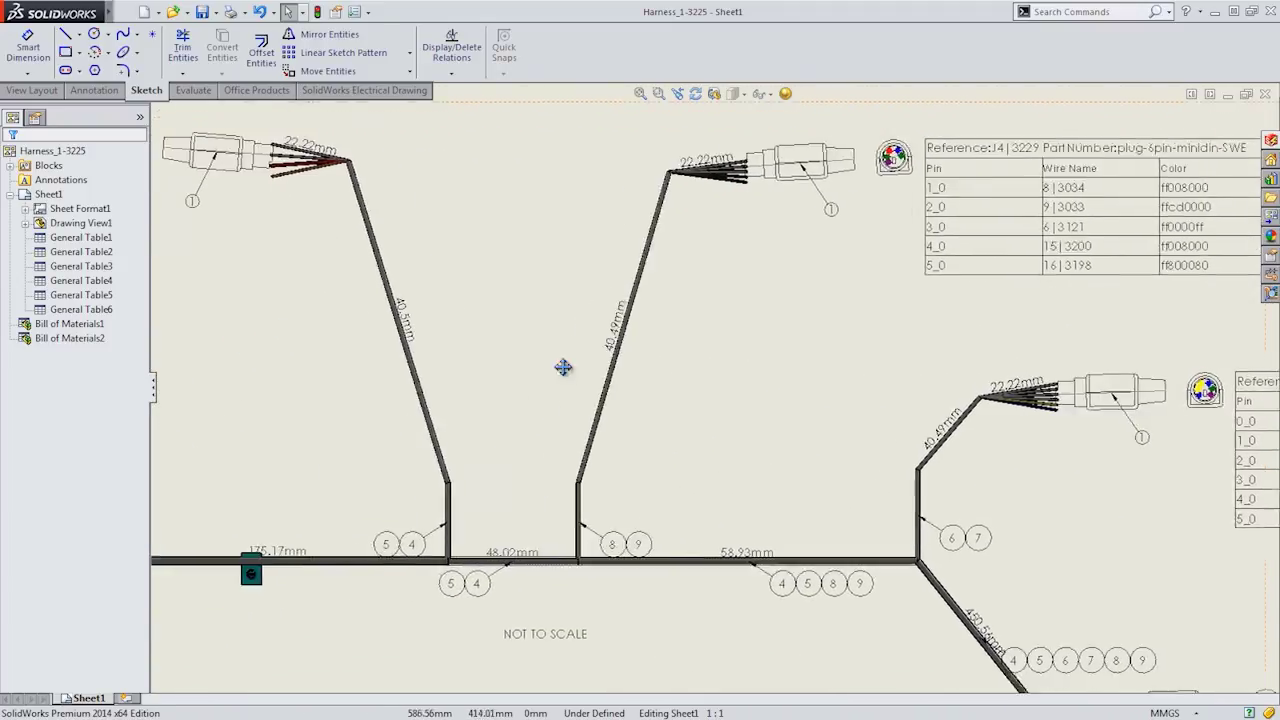
pyautogui.press('Escape')
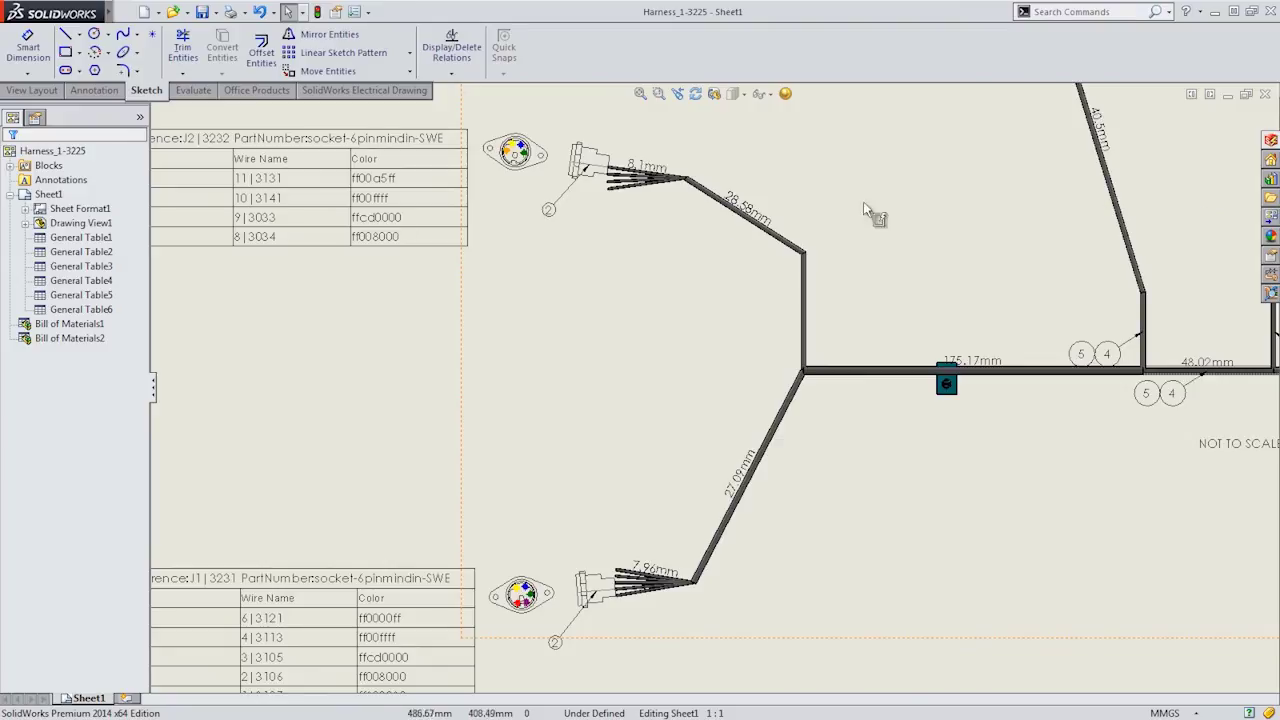
pyautogui.moveTo(582, 232); pyautogui.dragTo(802, 367, button='middle')
pyautogui.press('f')
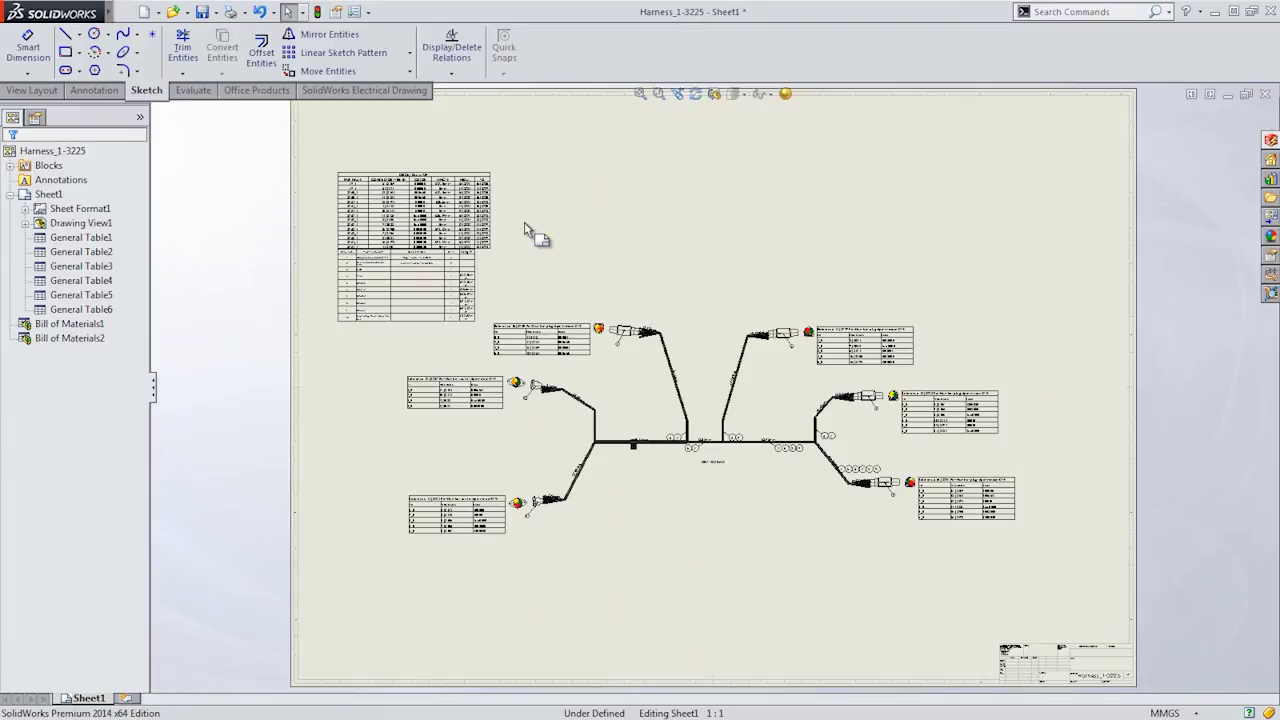